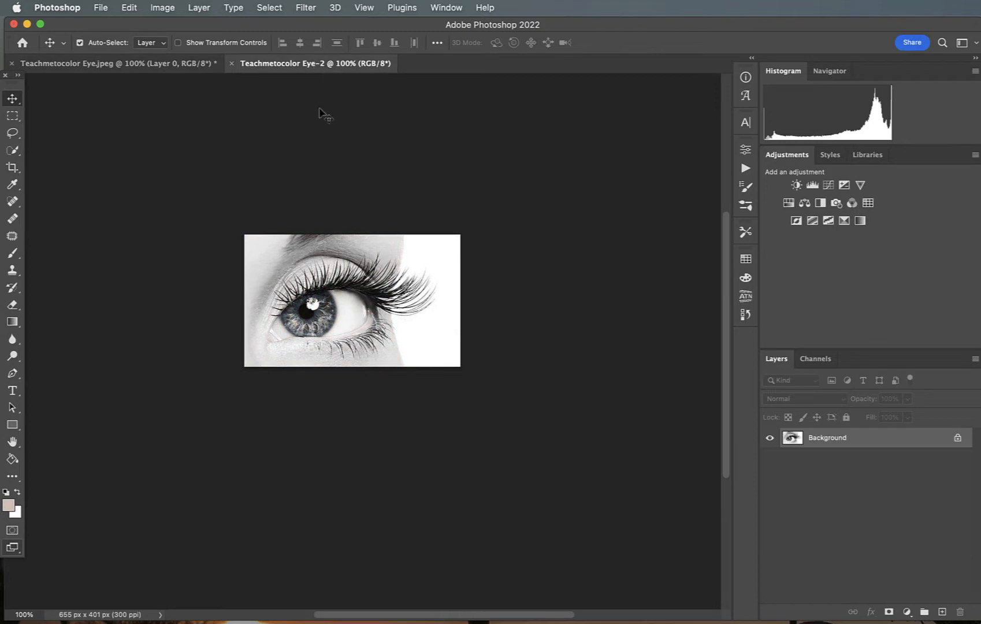
# Compare the finished coloured eye in Teachmetocolor Eye.jpeg with the black-and-white Teachmetocolor Eye-2 document.
pyautogui.click(179, 65)
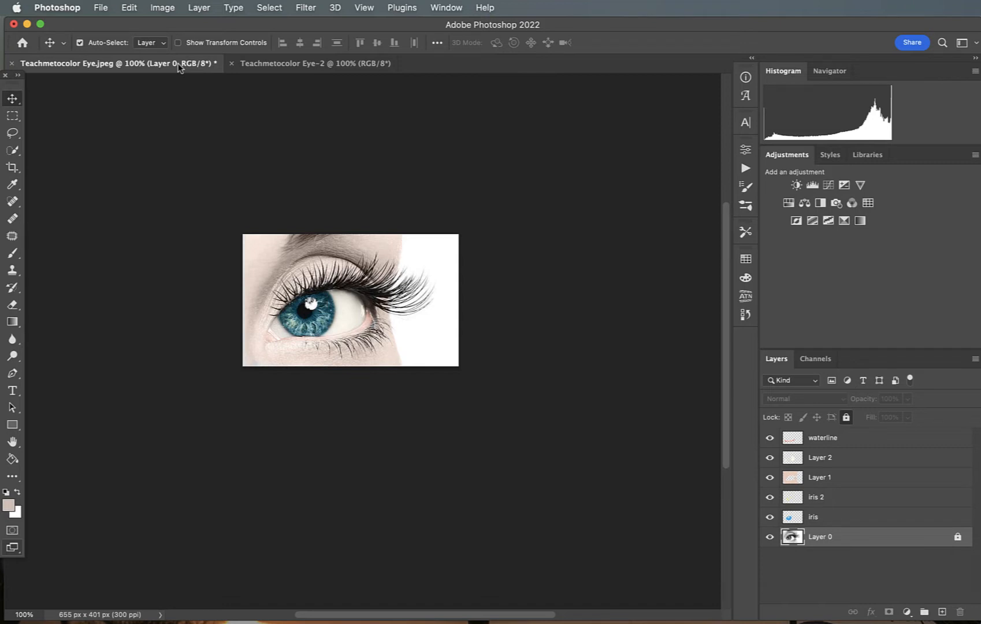
pyautogui.click(308, 63)
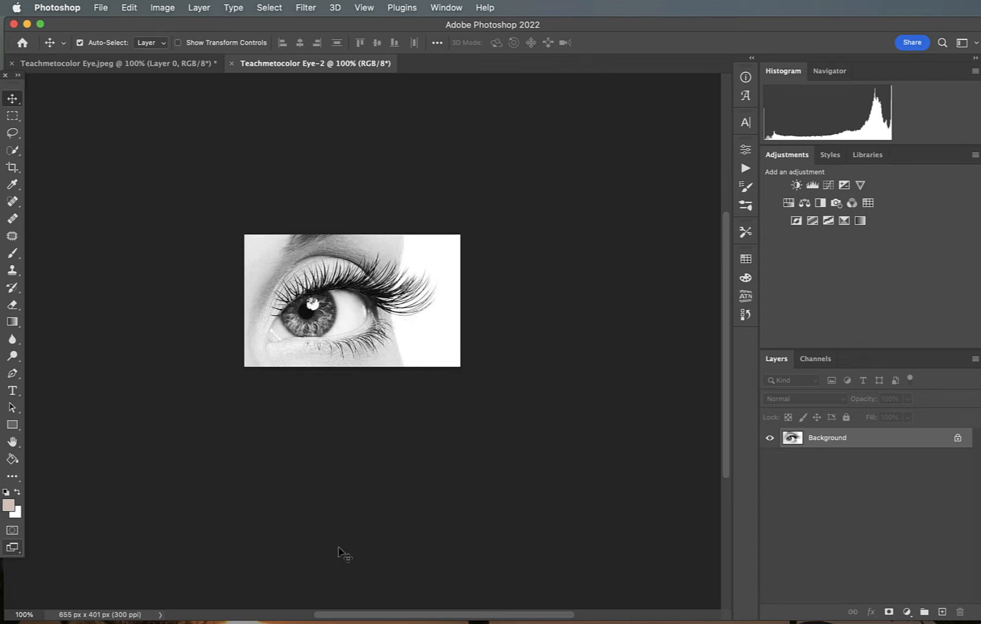
# Create a new layer named "iris" above the Background layer.
pyautogui.click(198, 8)
pyautogui.moveTo(214, 25)
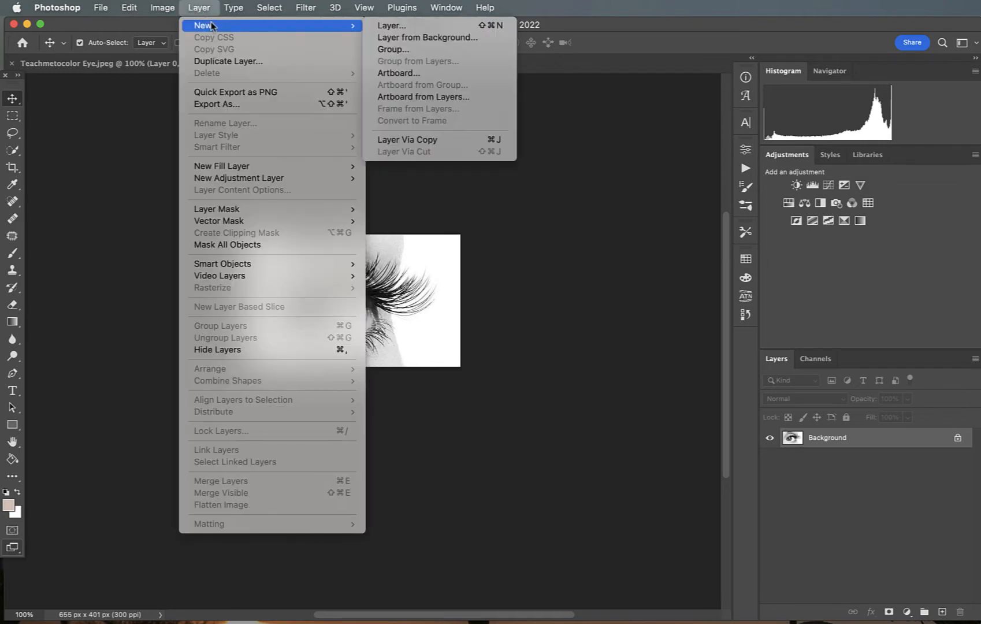
pyautogui.click(419, 27)
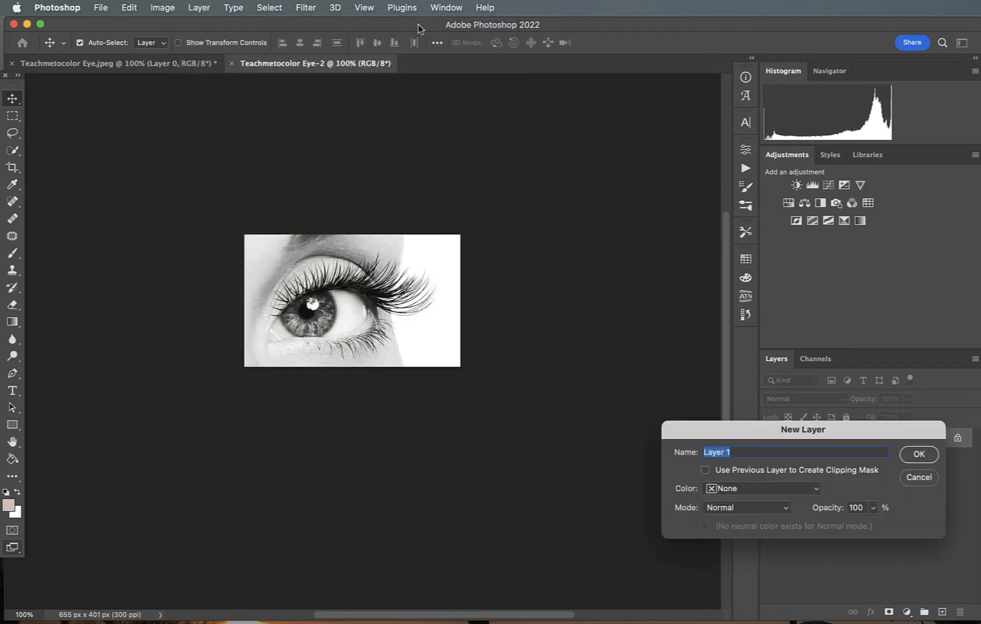
pyautogui.write('iris')
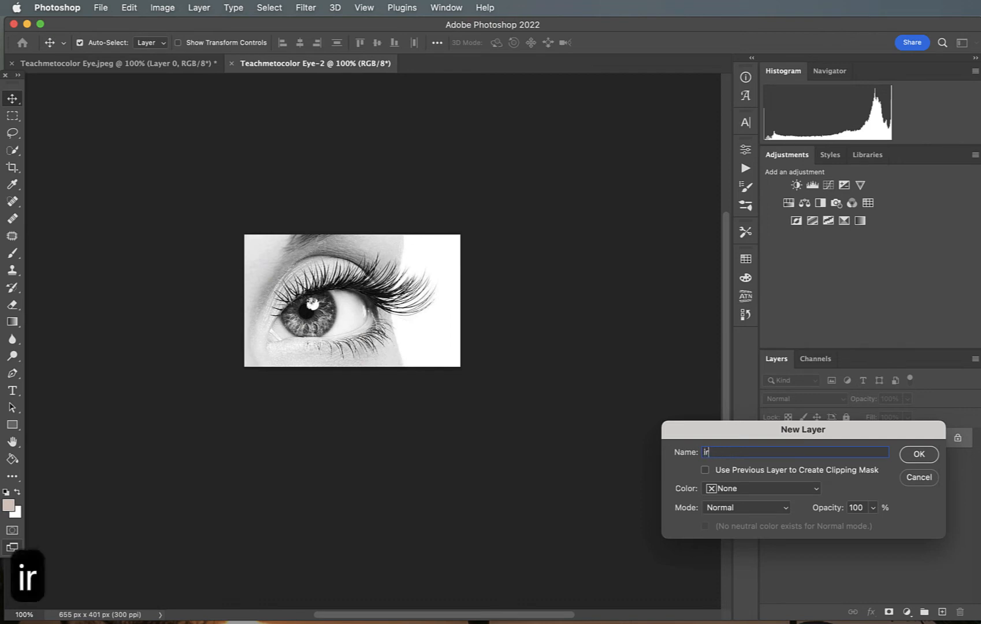
pyautogui.click(931, 455)
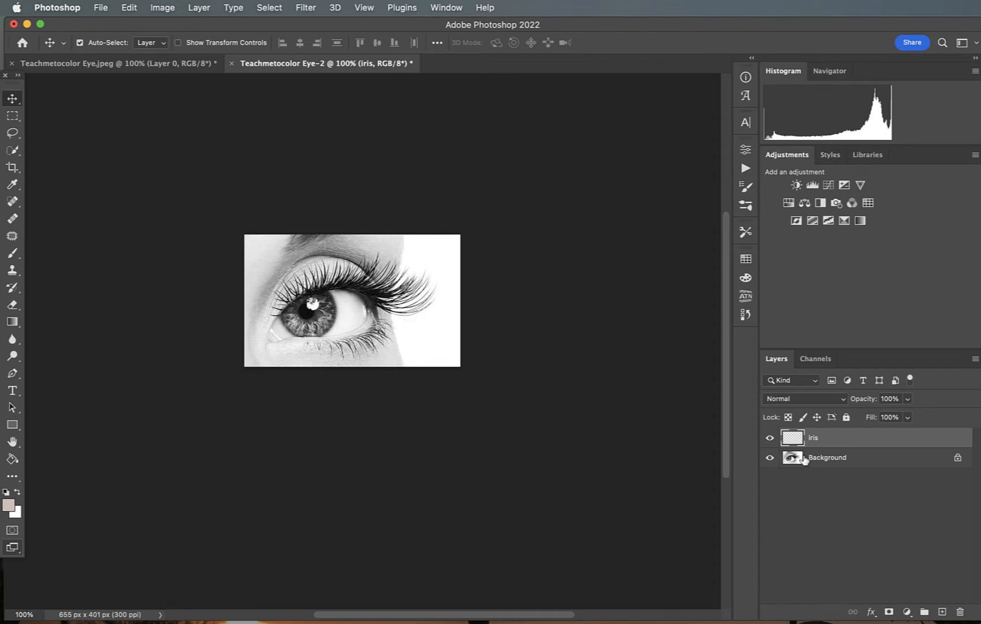
# Hide the Background layer to inspect the empty iris layer on its own, and show the Background again.
pyautogui.click(770, 458)
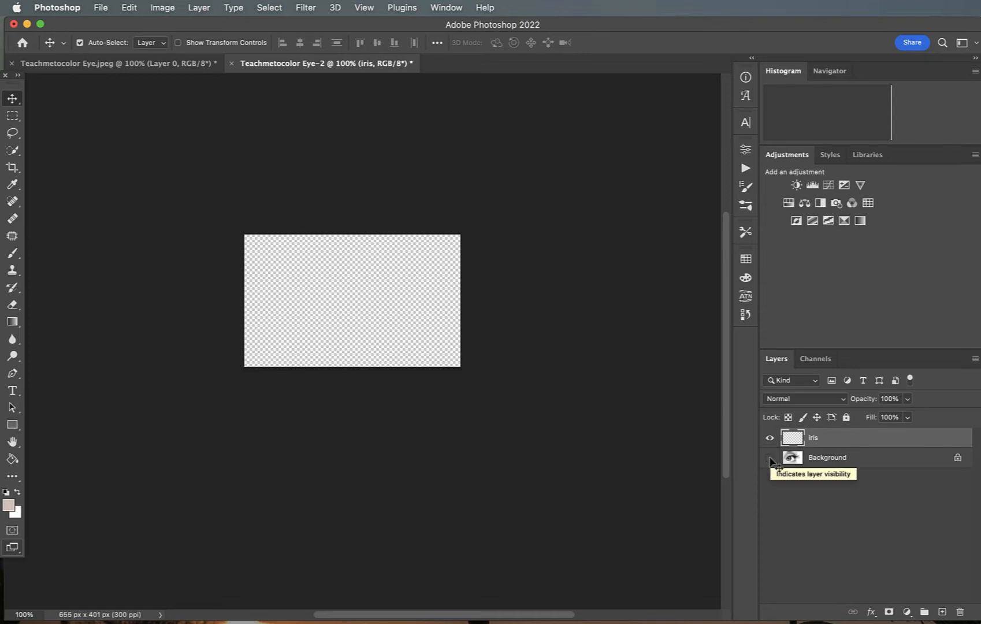
pyautogui.scroll(3, 467, 314)
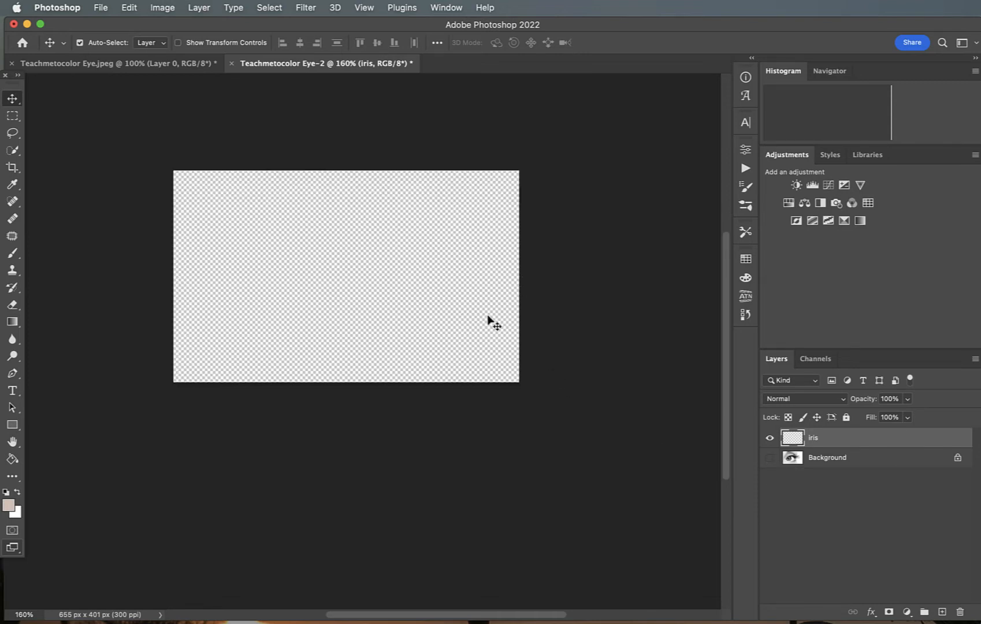
pyautogui.click(770, 458)
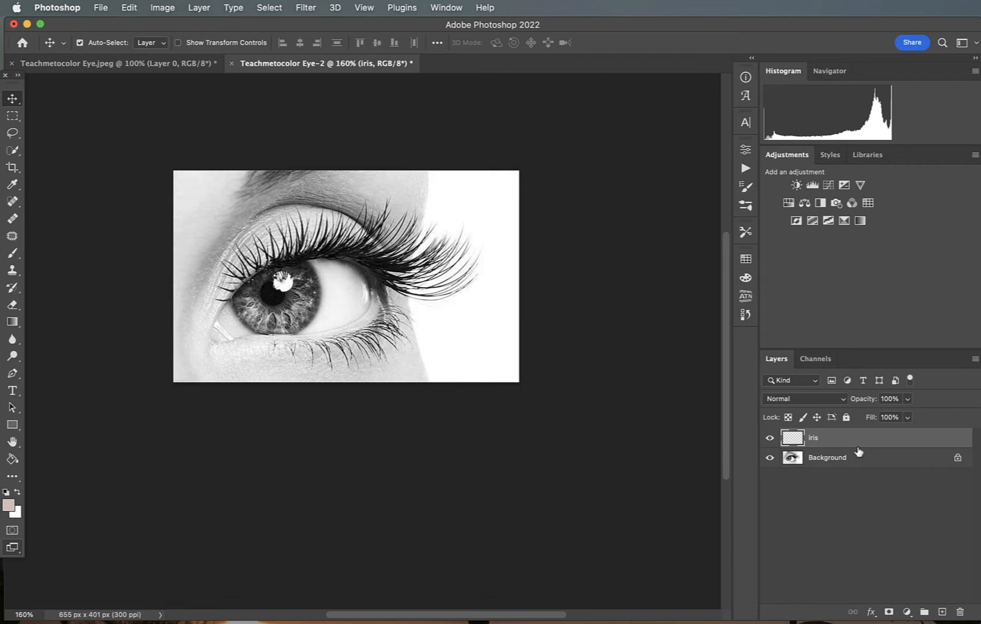
# Paint a bright blue patch beside the pupil on the iris layer with a soft 33 px brush.
pyautogui.click(745, 260)
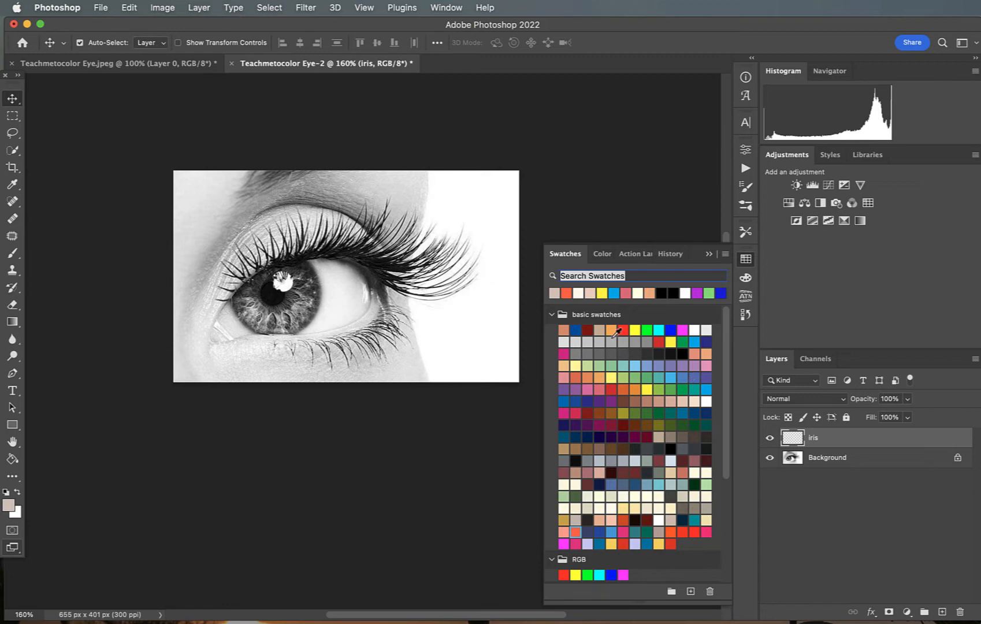
pyautogui.click(709, 255)
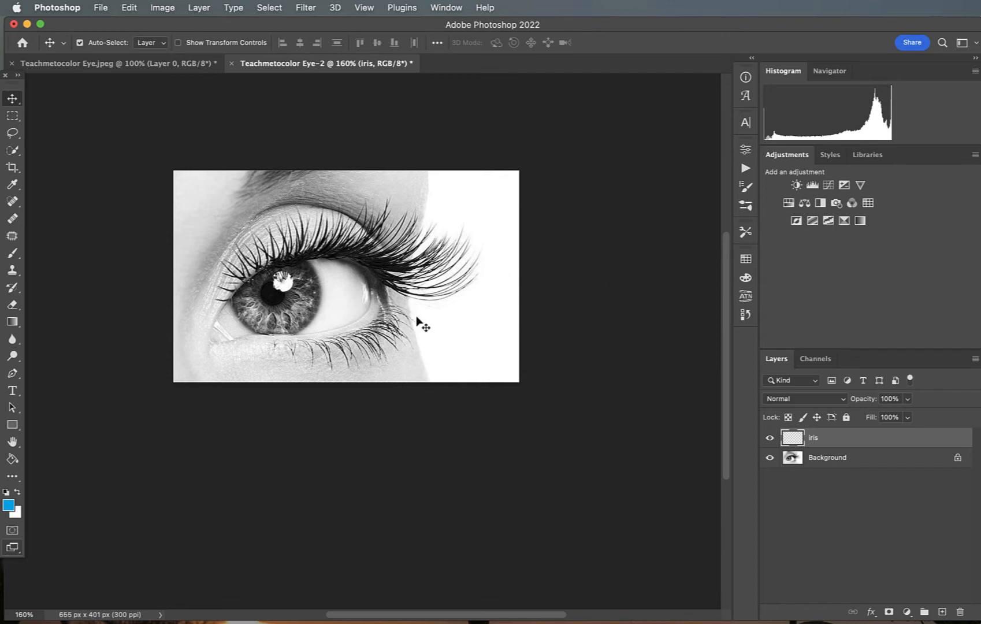
pyautogui.press('b')
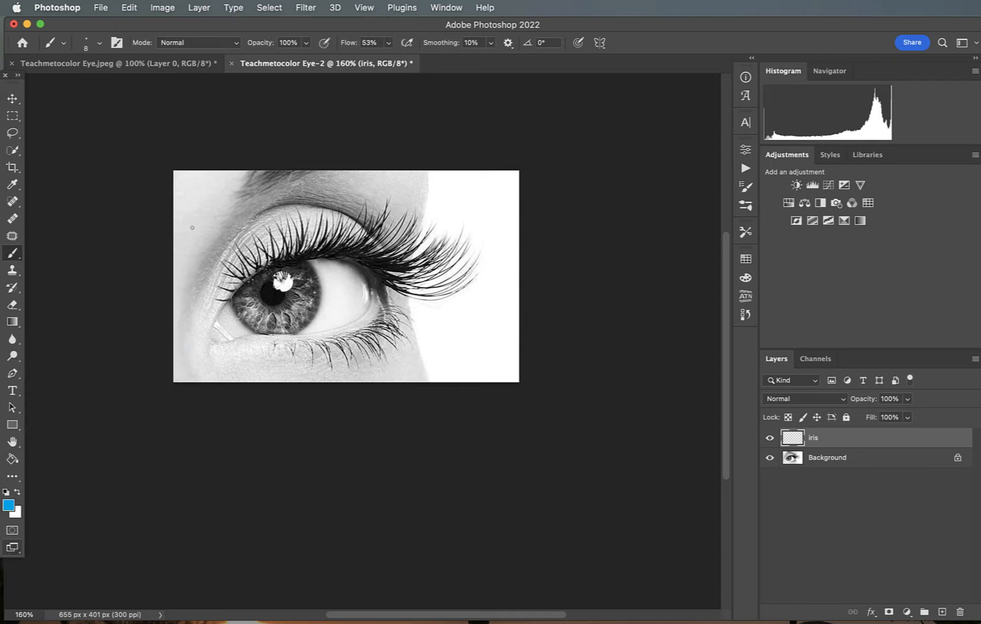
pyautogui.scroll(5, 275, 287)
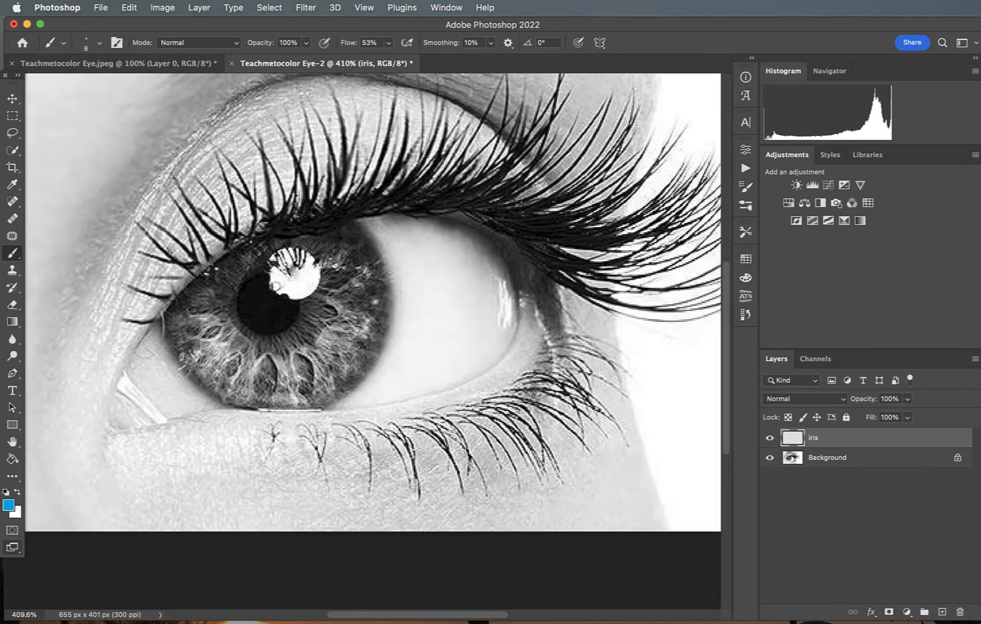
pyautogui.scroll(5, 276, 285)
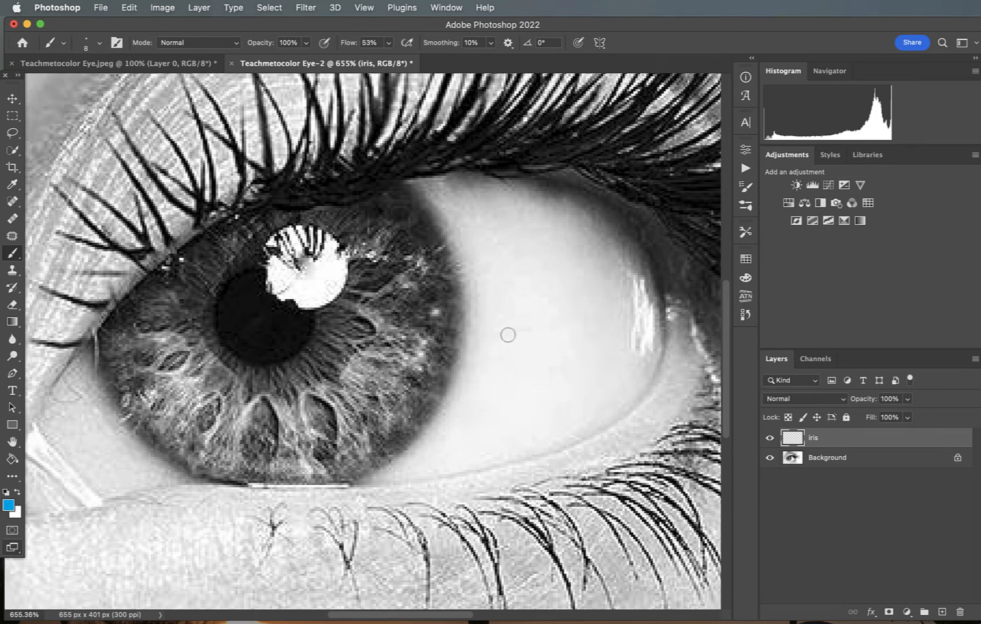
pyautogui.click(98, 43)
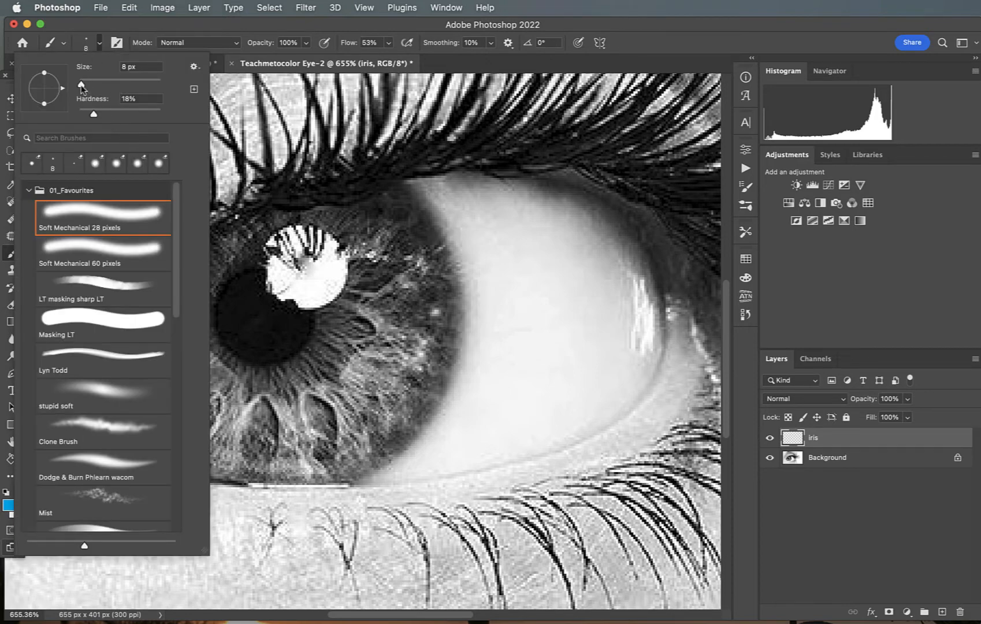
pyautogui.moveTo(82, 87)
pyautogui.mouseDown()
pyautogui.moveTo(105, 87)
pyautogui.moveTo(92, 86)
pyautogui.mouseUp()
pyautogui.click(259, 32)
pyautogui.moveTo(386, 318)
pyautogui.mouseDown()
pyautogui.moveTo(384, 335)
pyautogui.moveTo(410, 370)
pyautogui.moveTo(398, 405)
pyautogui.moveTo(335, 364)
pyautogui.moveTo(372, 329)
pyautogui.mouseUp()
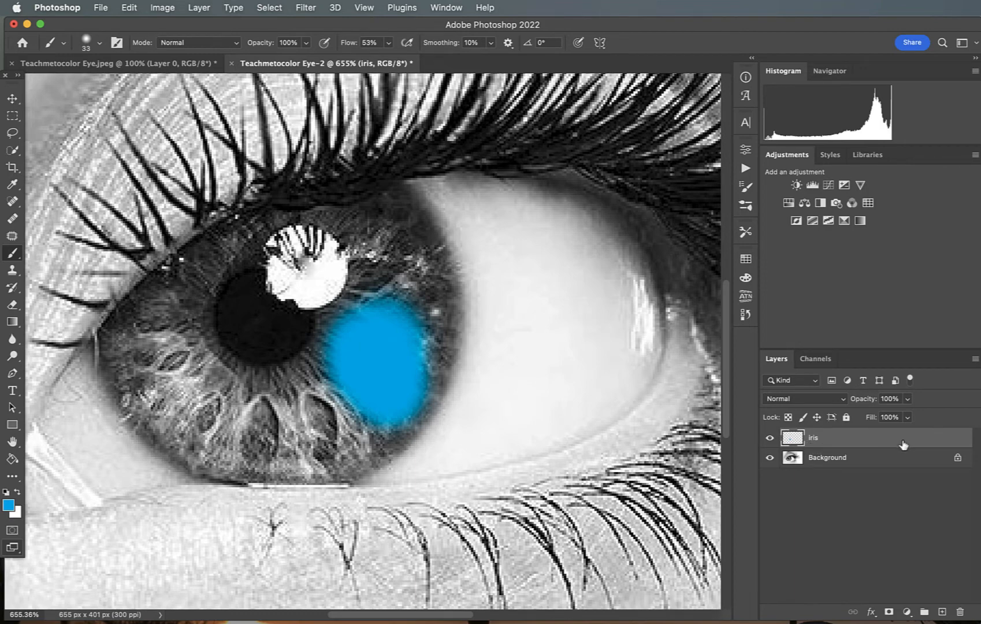
# Try a blue brush stroke over the white of the eye on the Background layer, and undo it.
pyautogui.click(856, 463)
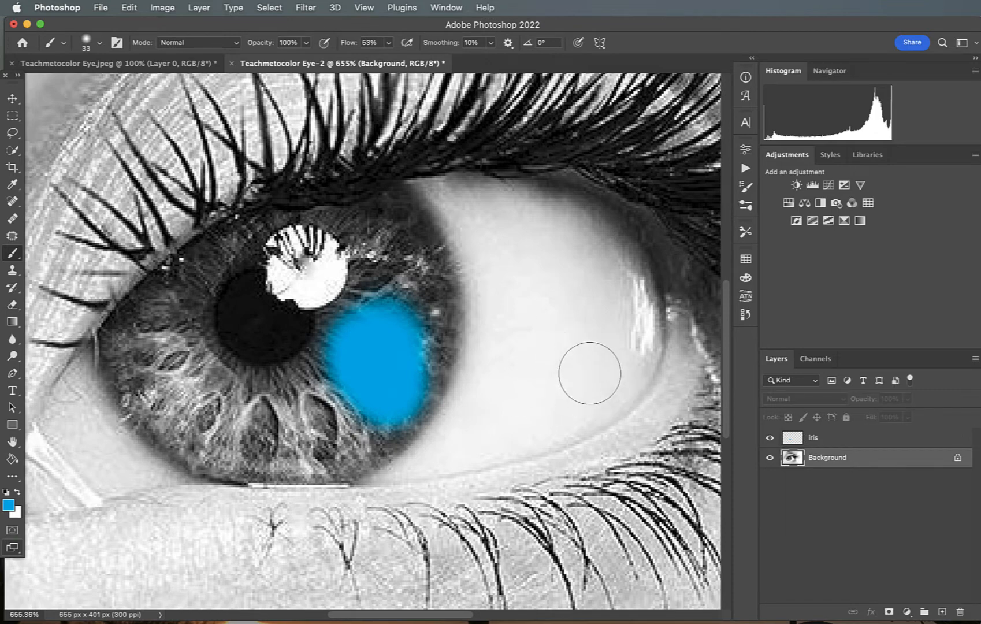
pyautogui.moveTo(589, 374); pyautogui.dragTo(543, 409)
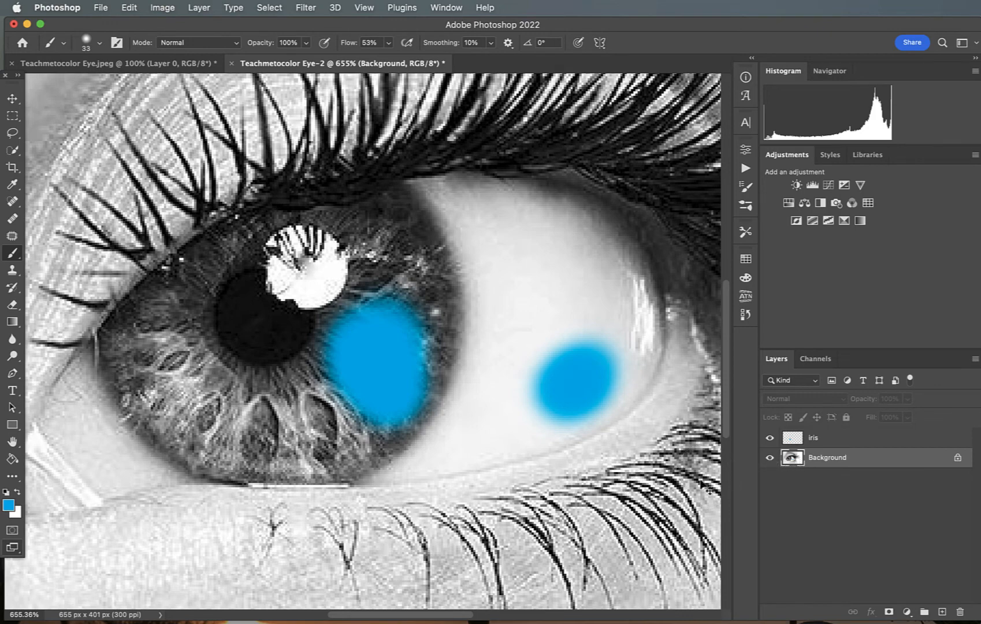
pyautogui.press('super+z')
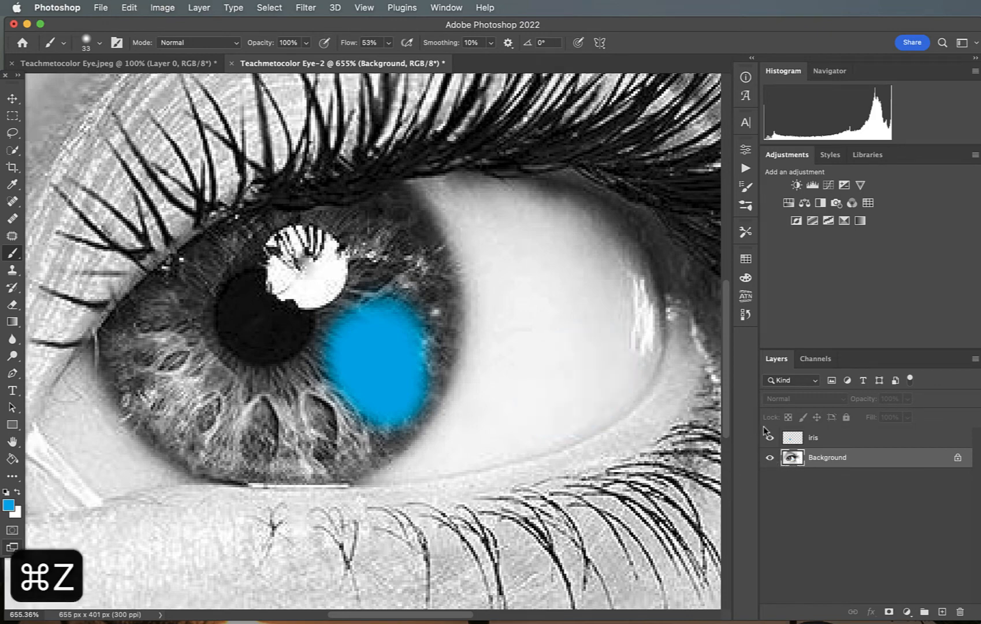
# Paint the rest of the iris blue around the pupil on the iris layer with the brush reduced to 20 px.
pyautogui.click(798, 440)
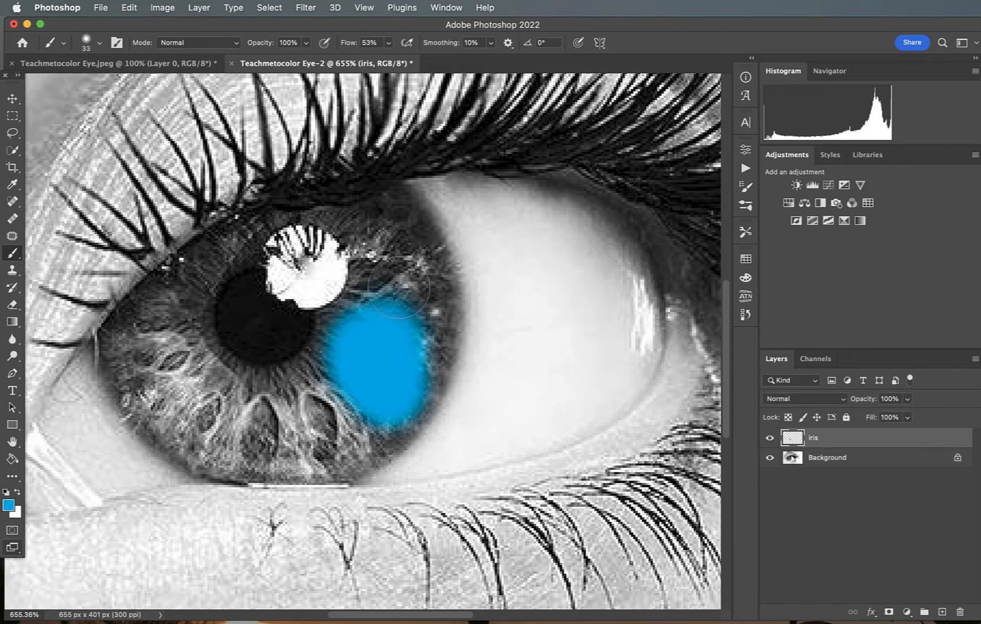
pyautogui.press('[')
pyautogui.press('[')
pyautogui.press('[')
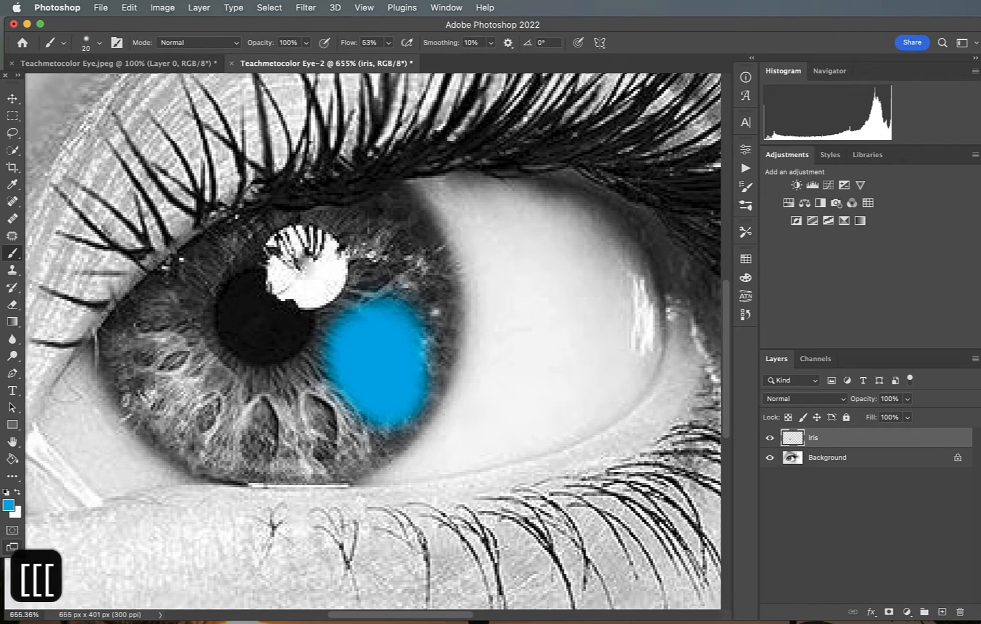
pyautogui.moveTo(379, 241)
pyautogui.mouseDown()
pyautogui.moveTo(364, 289)
pyautogui.moveTo(425, 285)
pyautogui.moveTo(436, 364)
pyautogui.moveTo(428, 242)
pyautogui.moveTo(369, 211)
pyautogui.moveTo(389, 231)
pyautogui.moveTo(286, 215)
pyautogui.moveTo(201, 247)
pyautogui.moveTo(119, 325)
pyautogui.moveTo(113, 370)
pyautogui.moveTo(153, 424)
pyautogui.moveTo(199, 459)
pyautogui.moveTo(272, 482)
pyautogui.moveTo(341, 482)
pyautogui.moveTo(415, 413)
pyautogui.moveTo(456, 271)
pyautogui.moveTo(390, 193)
pyautogui.mouseUp()
pyautogui.moveTo(335, 397)
pyautogui.mouseDown()
pyautogui.moveTo(334, 315)
pyautogui.moveTo(231, 369)
pyautogui.moveTo(179, 303)
pyautogui.moveTo(196, 293)
pyautogui.moveTo(173, 346)
pyautogui.moveTo(147, 341)
pyautogui.moveTo(191, 393)
pyautogui.moveTo(219, 398)
pyautogui.moveTo(162, 341)
pyautogui.moveTo(239, 427)
pyautogui.moveTo(283, 404)
pyautogui.moveTo(265, 420)
pyautogui.moveTo(347, 431)
pyautogui.moveTo(327, 404)
pyautogui.moveTo(240, 427)
pyautogui.moveTo(360, 361)
pyautogui.moveTo(400, 288)
pyautogui.moveTo(354, 226)
pyautogui.moveTo(363, 288)
pyautogui.moveTo(407, 234)
pyautogui.moveTo(400, 201)
pyautogui.moveTo(384, 204)
pyautogui.mouseUp()
pyautogui.moveTo(238, 414)
pyautogui.mouseDown()
pyautogui.moveTo(318, 435)
pyautogui.moveTo(371, 392)
pyautogui.moveTo(344, 425)
pyautogui.moveTo(244, 445)
pyautogui.moveTo(238, 410)
pyautogui.moveTo(260, 414)
pyautogui.moveTo(290, 382)
pyautogui.mouseUp()
pyautogui.scroll(-10, 289, 382)
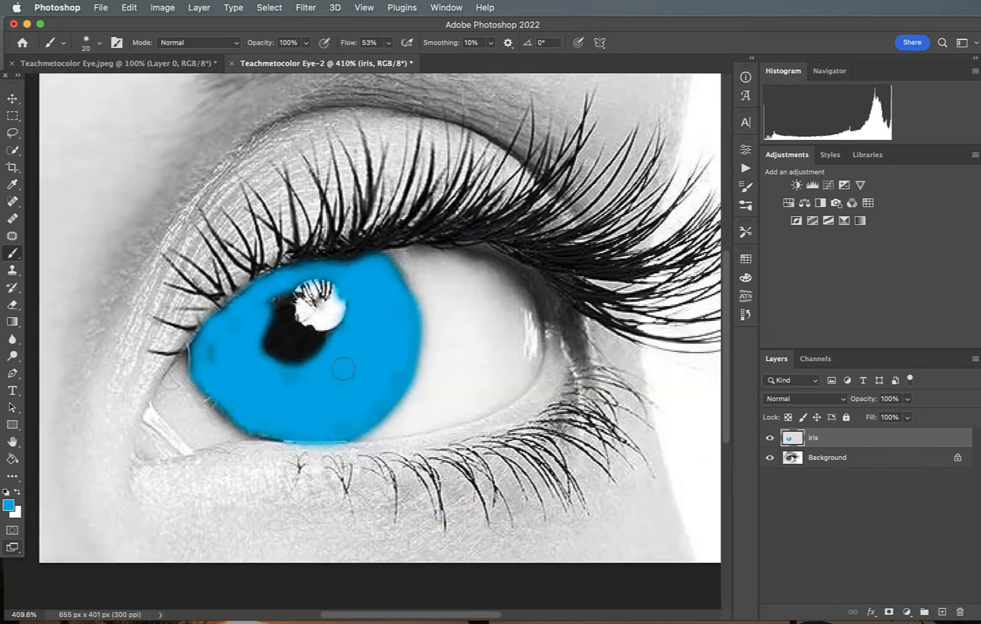
# Erase the blue paint spilling over the pupil's white highlight and past the iris's lower edge with a 15 px Eraser.
pyautogui.scroll(8, 278, 356)
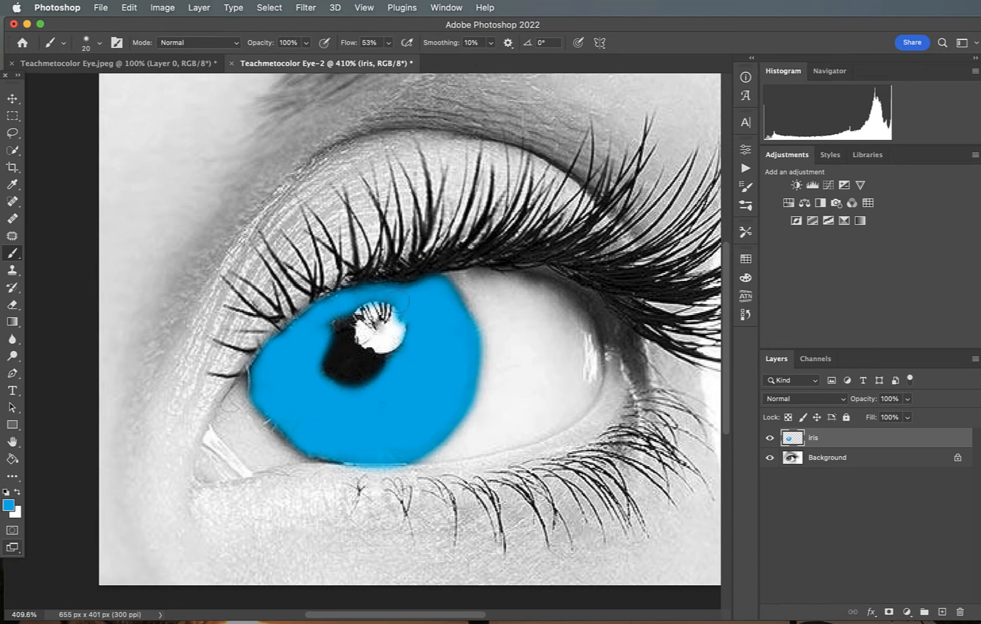
pyautogui.press('e')
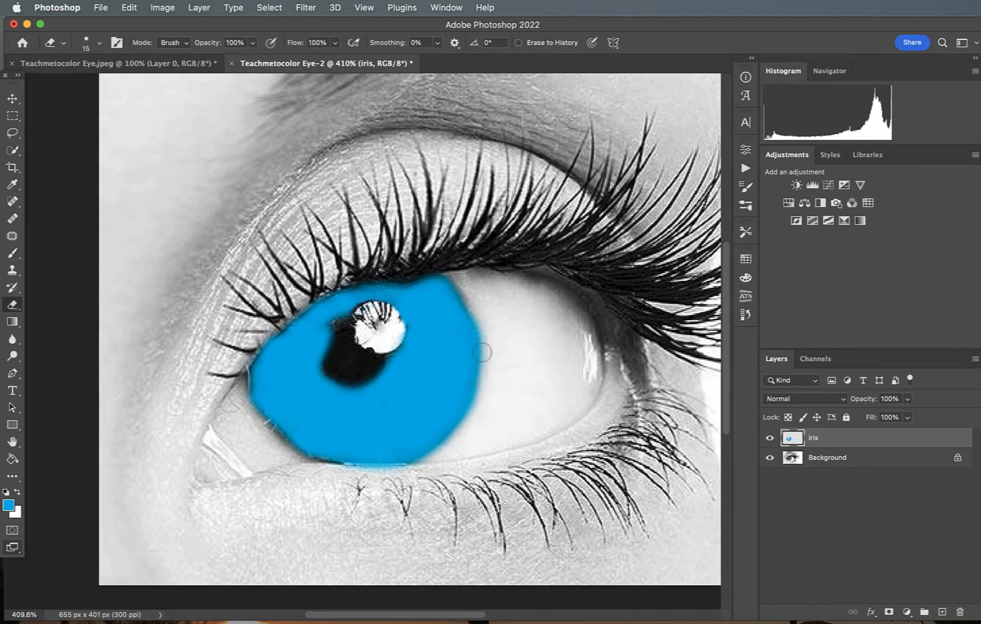
pyautogui.press('e')
# Set the iris layer's blend mode to Soft Light.
pyautogui.click(816, 400)
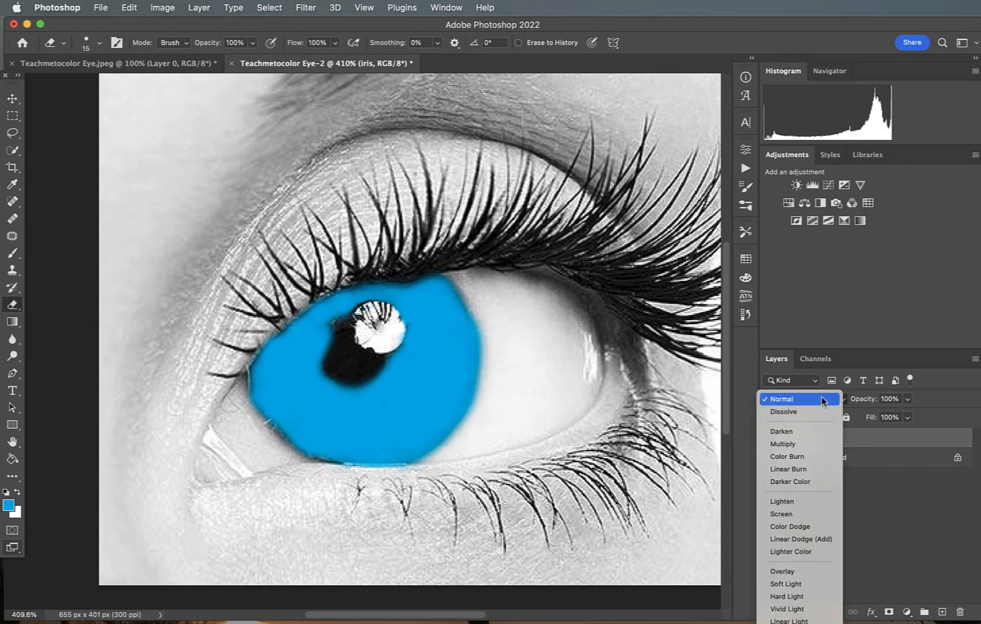
pyautogui.click(823, 399)
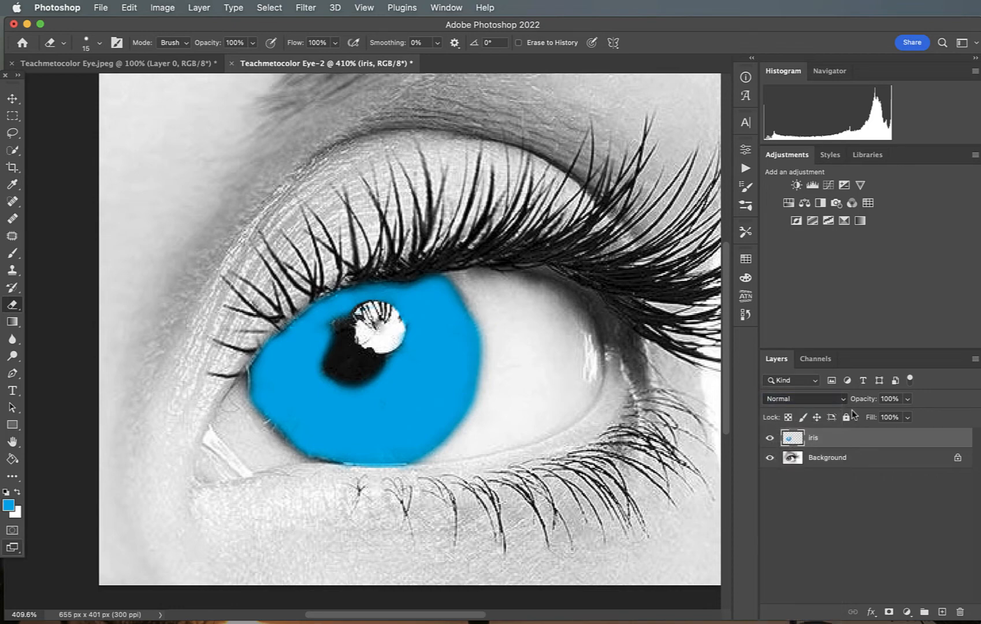
pyautogui.click(816, 401)
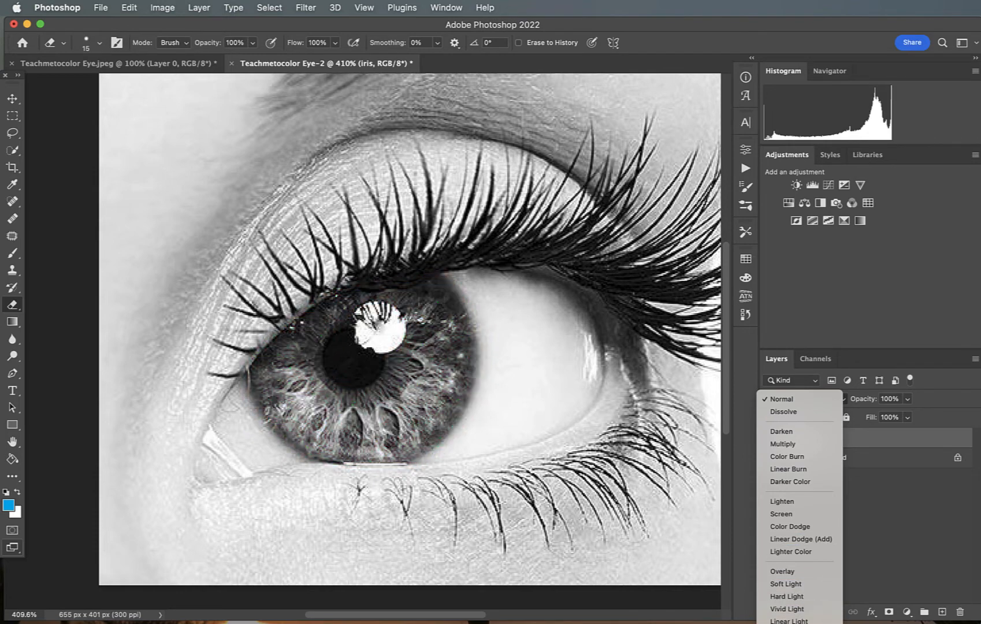
pyautogui.click(809, 587)
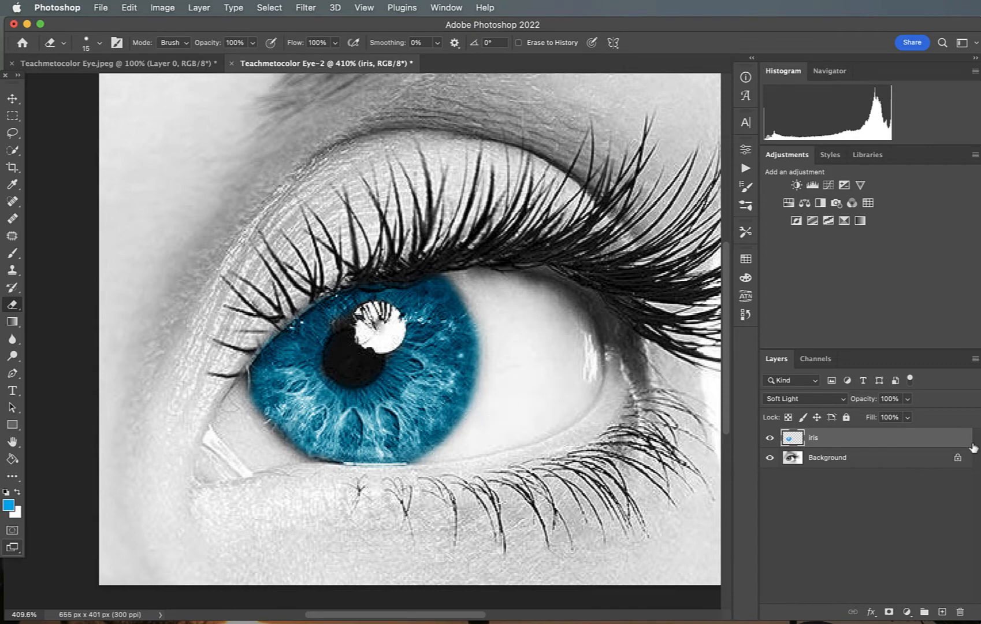
# Lower the iris layer's opacity to 58%.
pyautogui.click(908, 399)
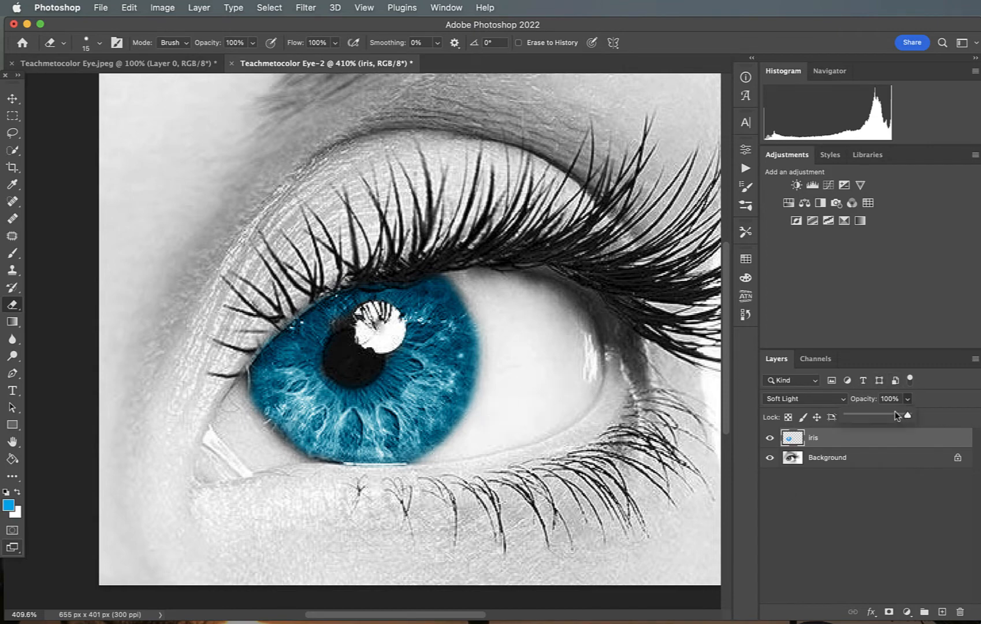
pyautogui.moveTo(895, 411); pyautogui.dragTo(881, 417)
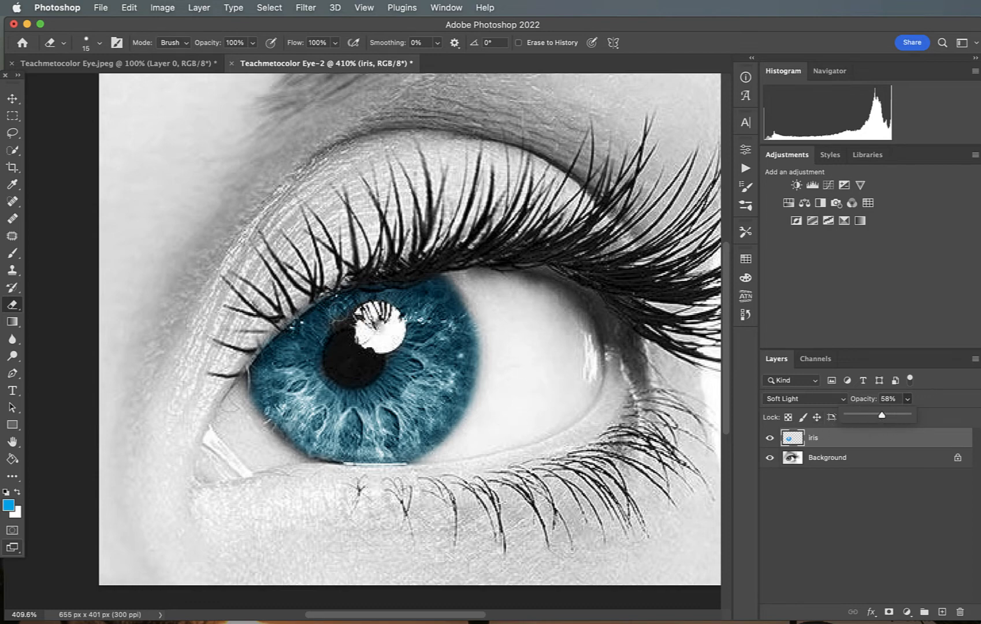
pyautogui.click(347, 307)
# Switch to the Brush tool and add a blank layer above the iris layer.
pyautogui.press('b')
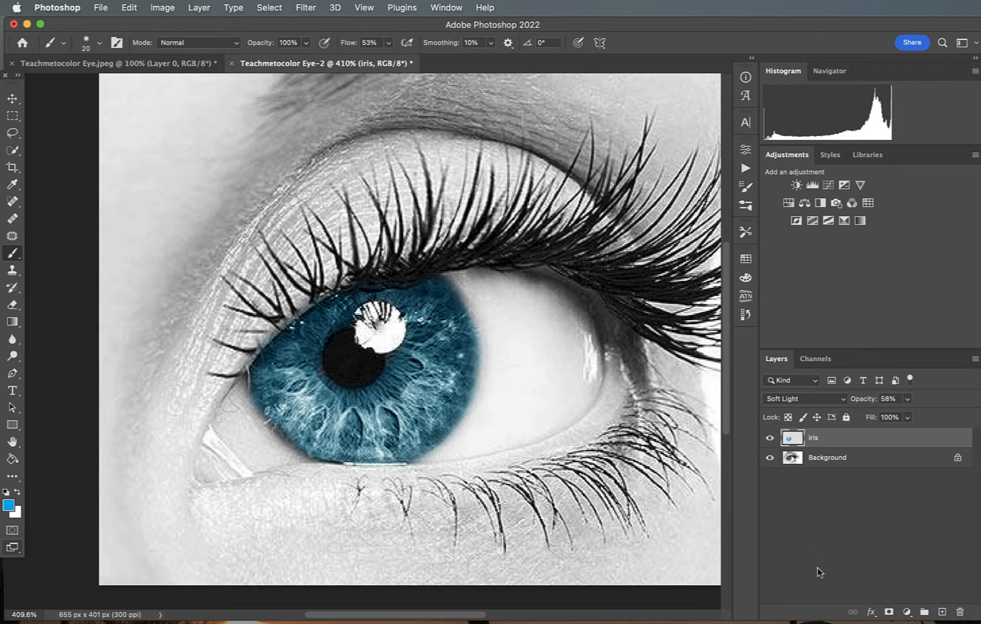
pyautogui.click(941, 611)
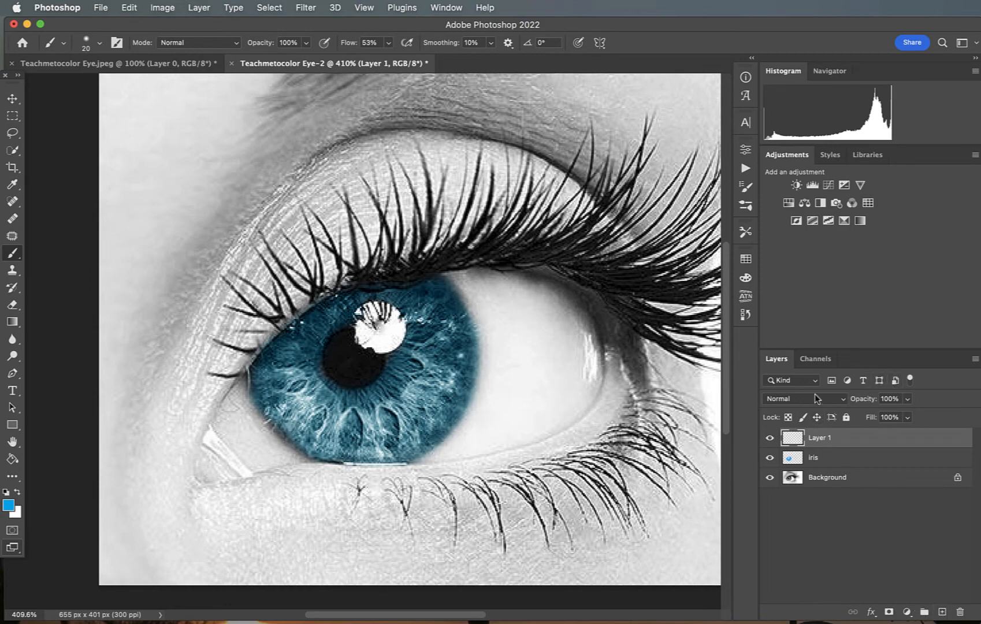
pyautogui.click(209, 10)
pyautogui.moveTo(214, 26)
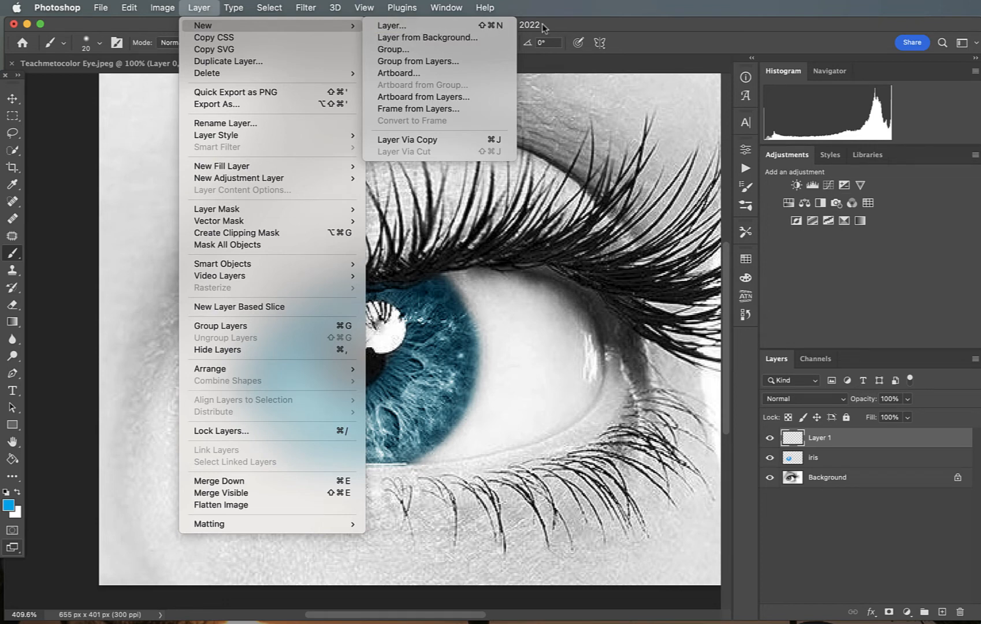
pyautogui.click(571, 16)
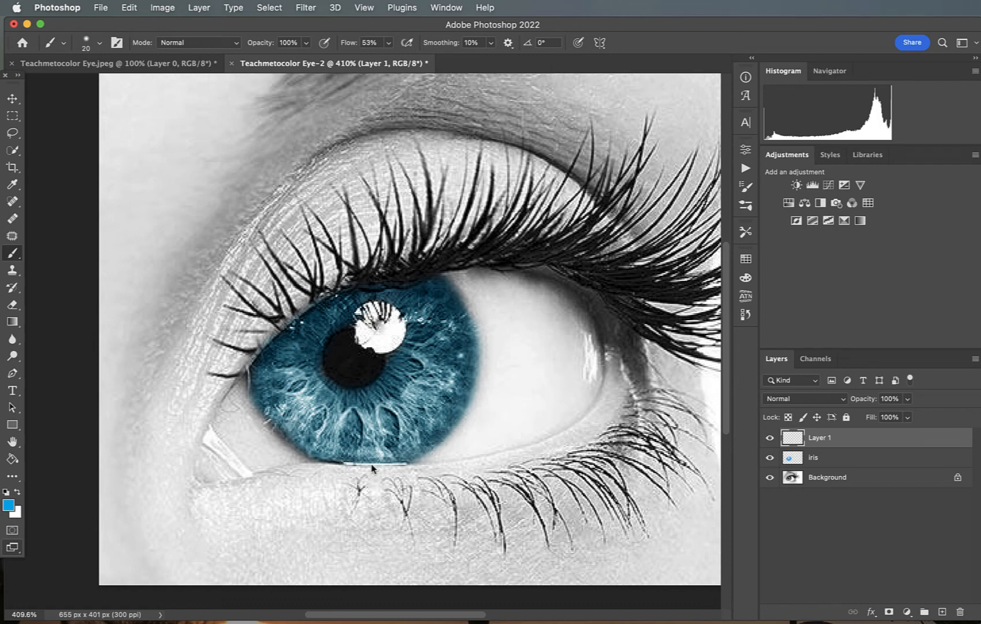
# Create another new layer named iris 2 in Normal mode at 100% opacity.
pyautogui.press('shift+super+n')
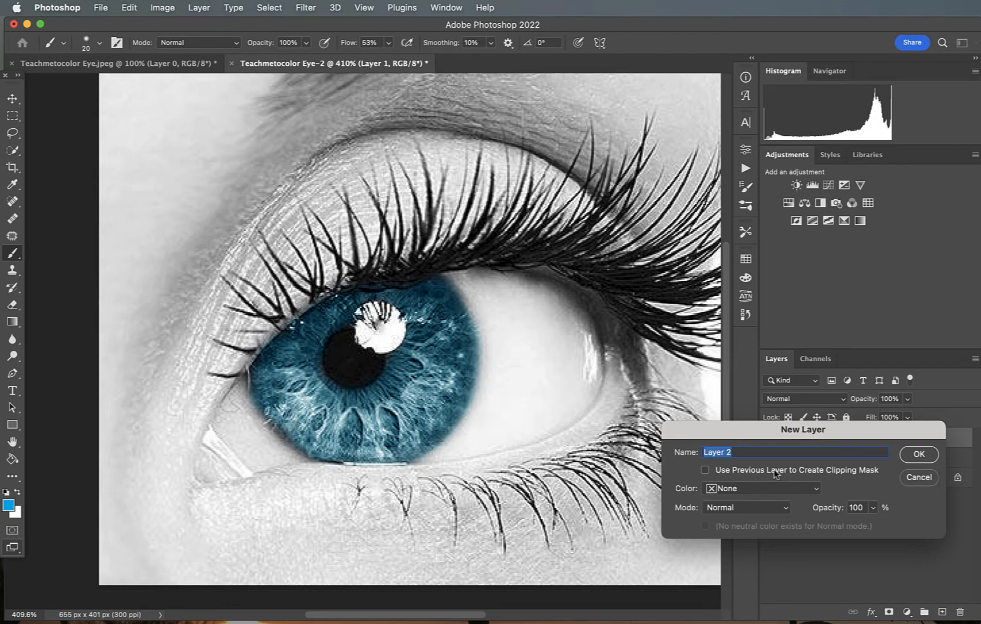
pyautogui.write('iri')
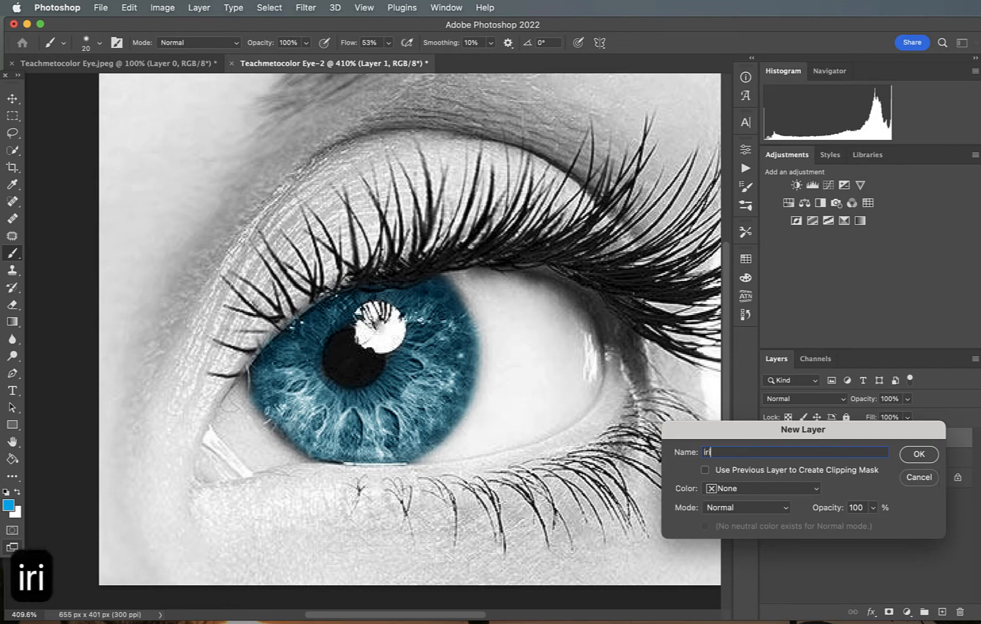
pyautogui.write('s 2')
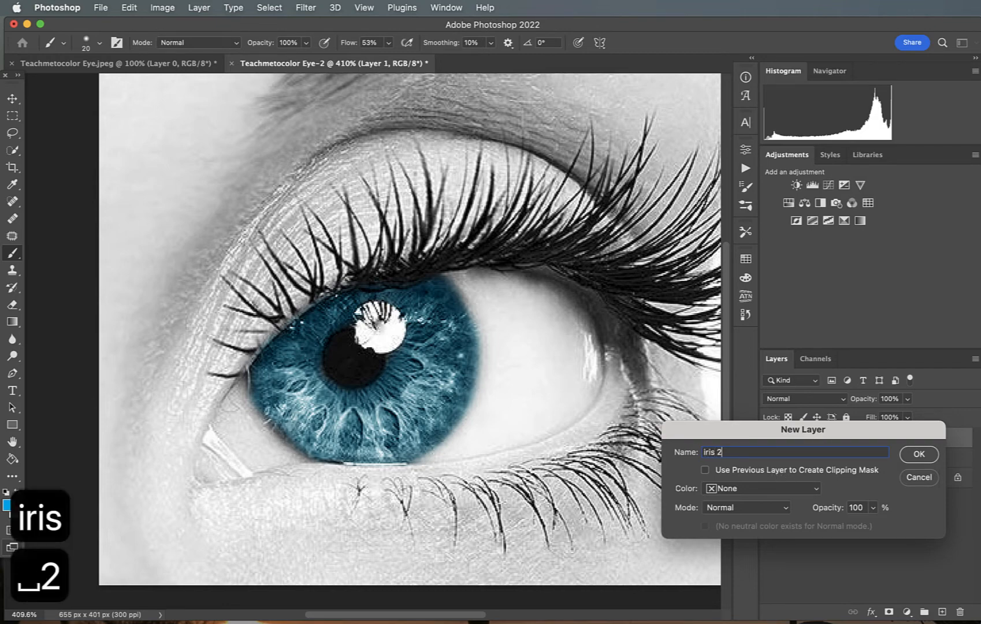
pyautogui.press('Return')
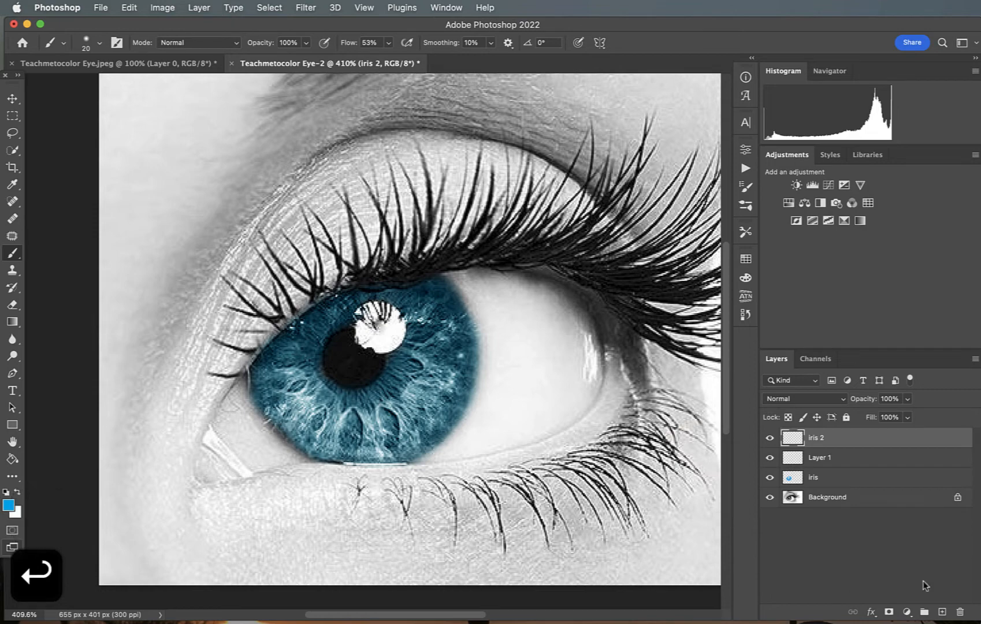
# Duplicate the empty Layer 1 and delete both the copy and Layer 1 from the document.
pyautogui.moveTo(889, 460); pyautogui.dragTo(942, 611)
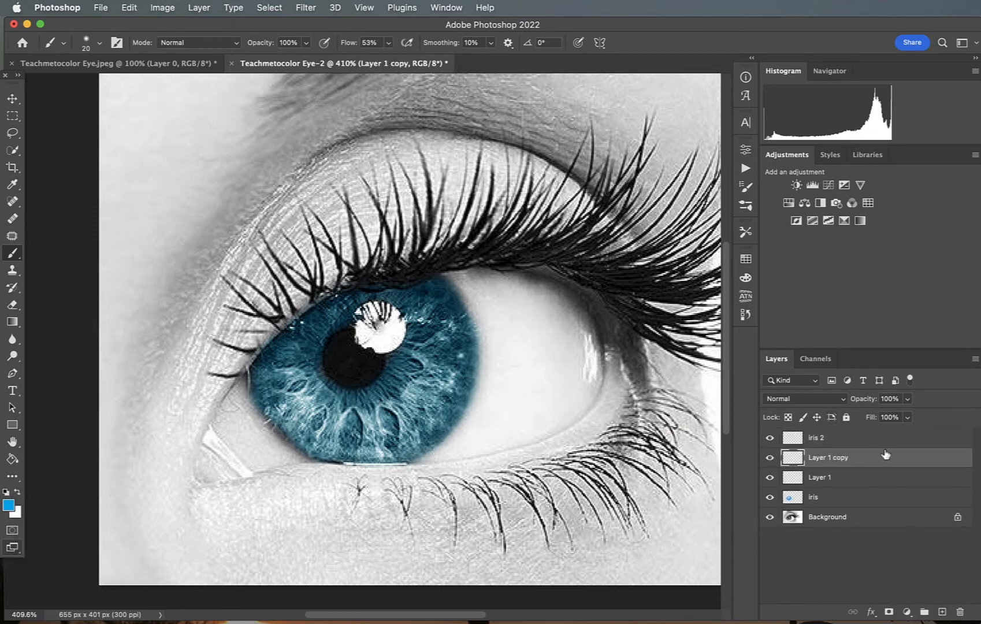
pyautogui.moveTo(849, 457); pyautogui.dragTo(959, 610)
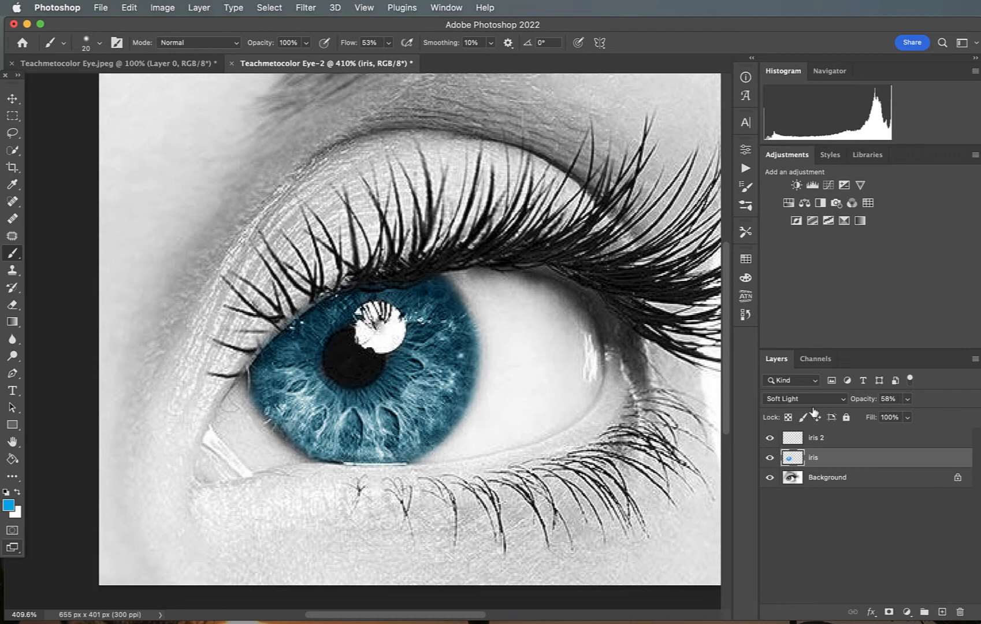
# Paint olive-yellow patches on the iris 2 layer along the lower and right parts of the iris with the 20 px brush.
pyautogui.click(792, 438)
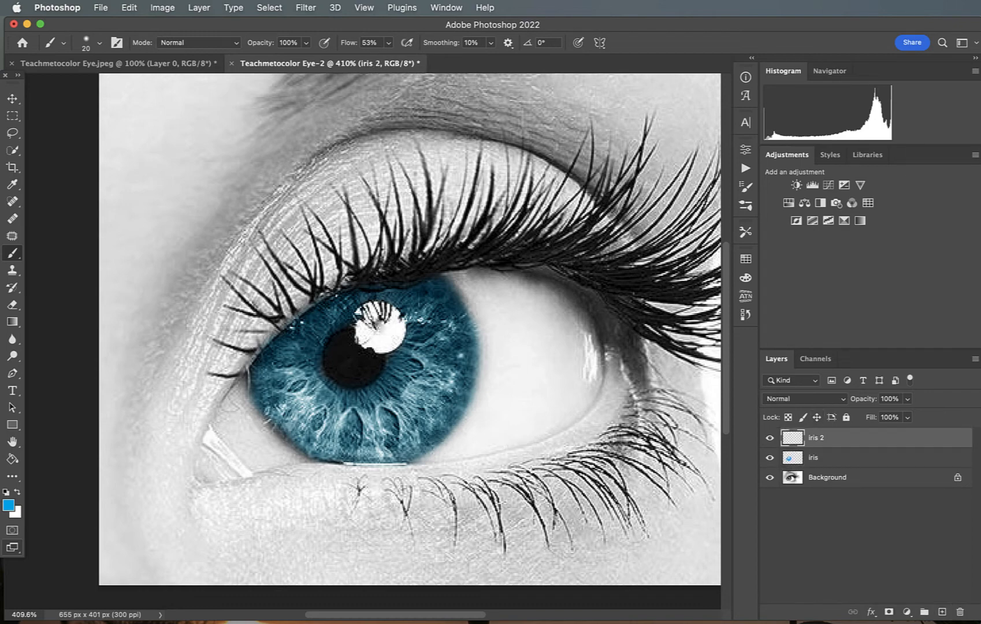
pyautogui.click(745, 259)
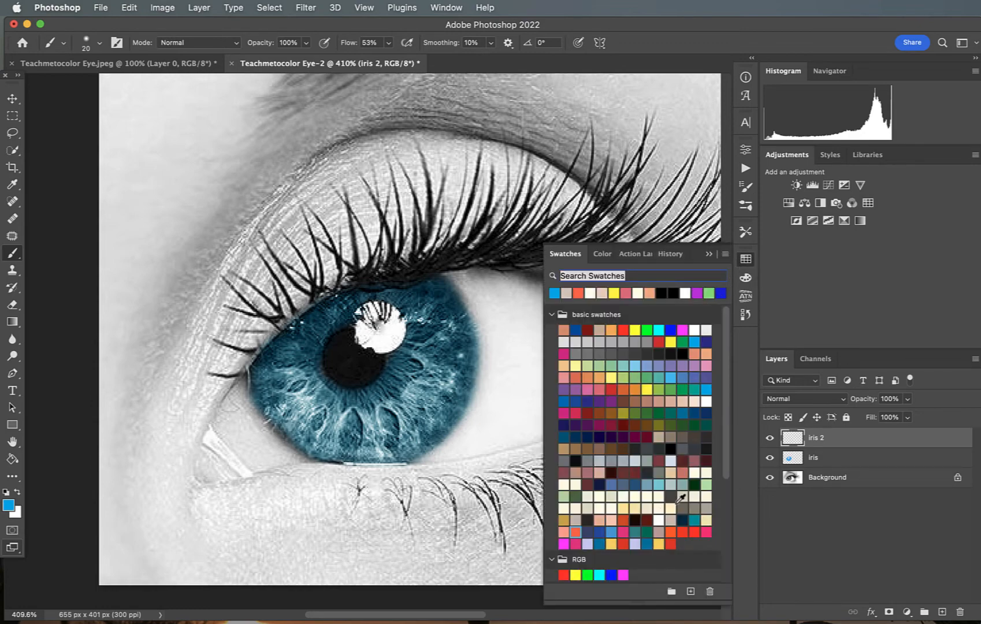
pyautogui.click(713, 486)
pyautogui.click(624, 412)
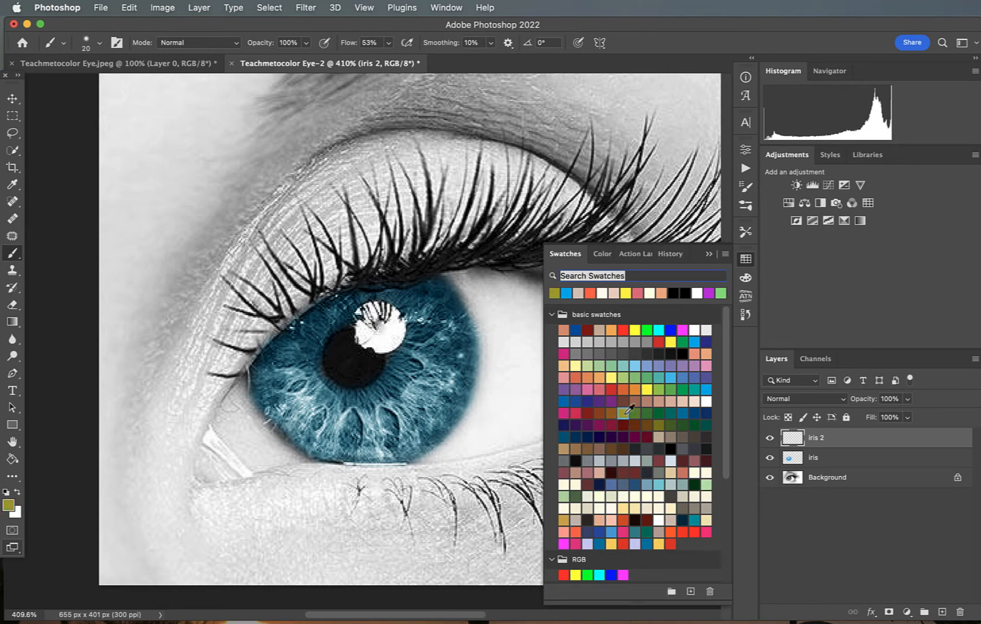
pyautogui.click(709, 254)
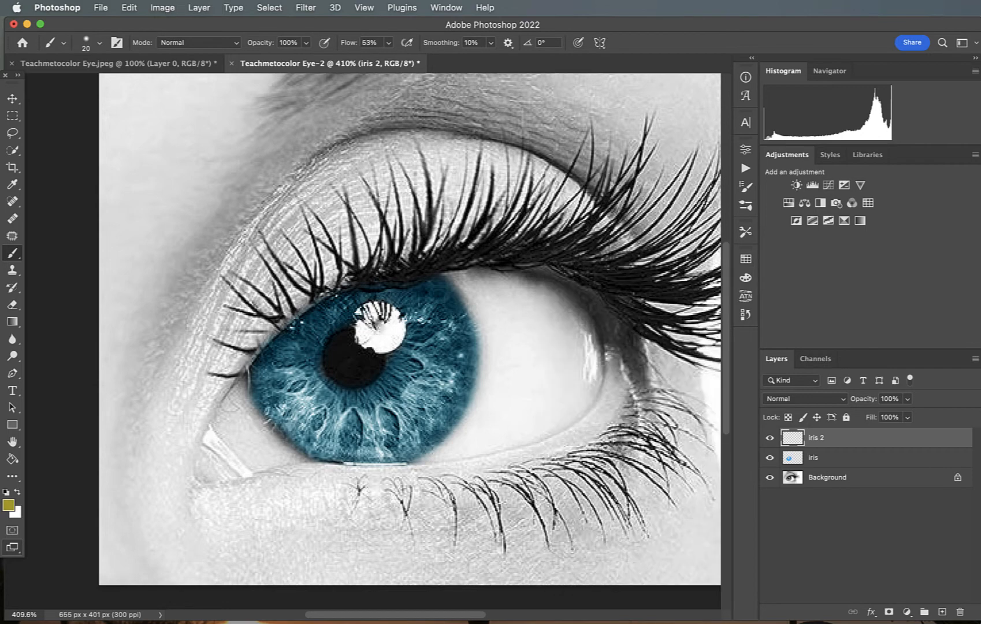
pyautogui.moveTo(349, 407)
pyautogui.mouseDown()
pyautogui.moveTo(353, 429)
pyautogui.moveTo(402, 427)
pyautogui.moveTo(437, 386)
pyautogui.mouseUp()
pyautogui.moveTo(438, 364); pyautogui.dragTo(440, 362)
pyautogui.click(438, 344)
pyautogui.click(437, 322)
pyautogui.click(435, 301)
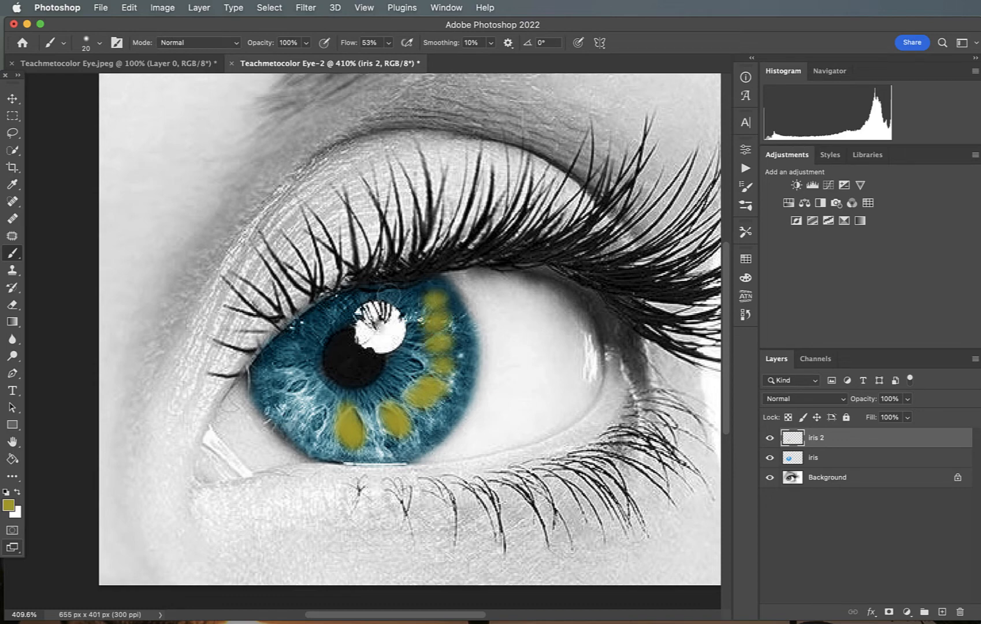
# Add more olive-yellow patches down the left side of the iris and between the spots below the pupil.
pyautogui.click(299, 383)
pyautogui.click(318, 400)
pyautogui.click(294, 349)
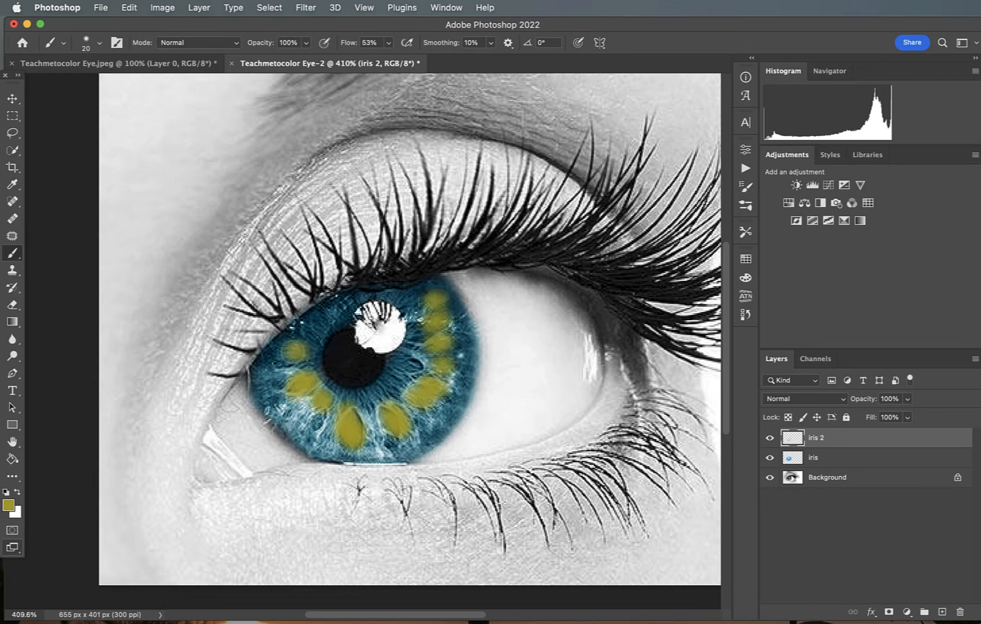
pyautogui.click(313, 316)
pyautogui.click(323, 417)
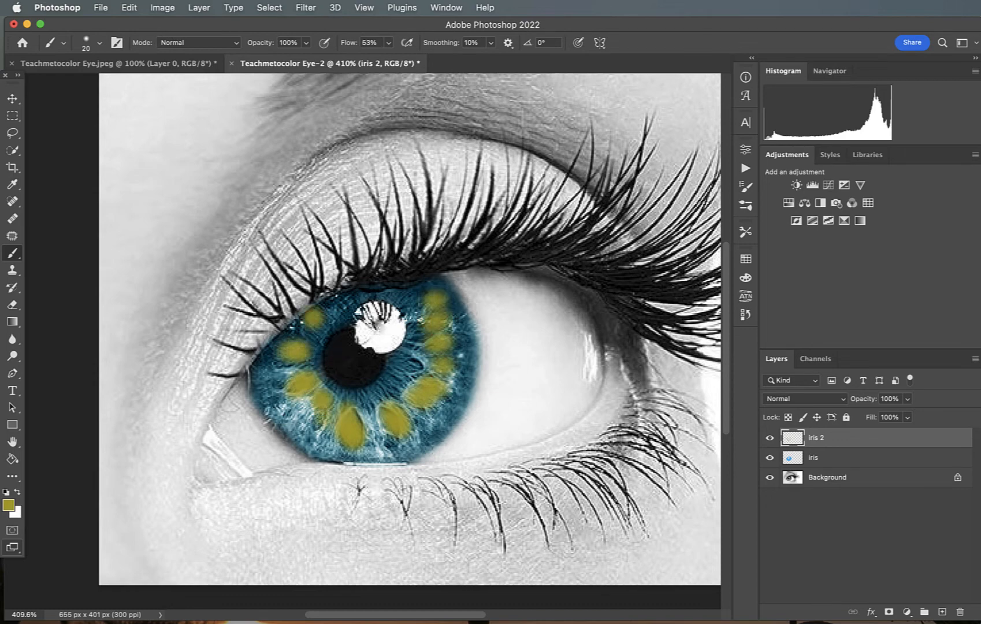
pyautogui.moveTo(293, 404)
pyautogui.mouseDown()
pyautogui.moveTo(303, 404)
pyautogui.moveTo(293, 413)
pyautogui.mouseUp()
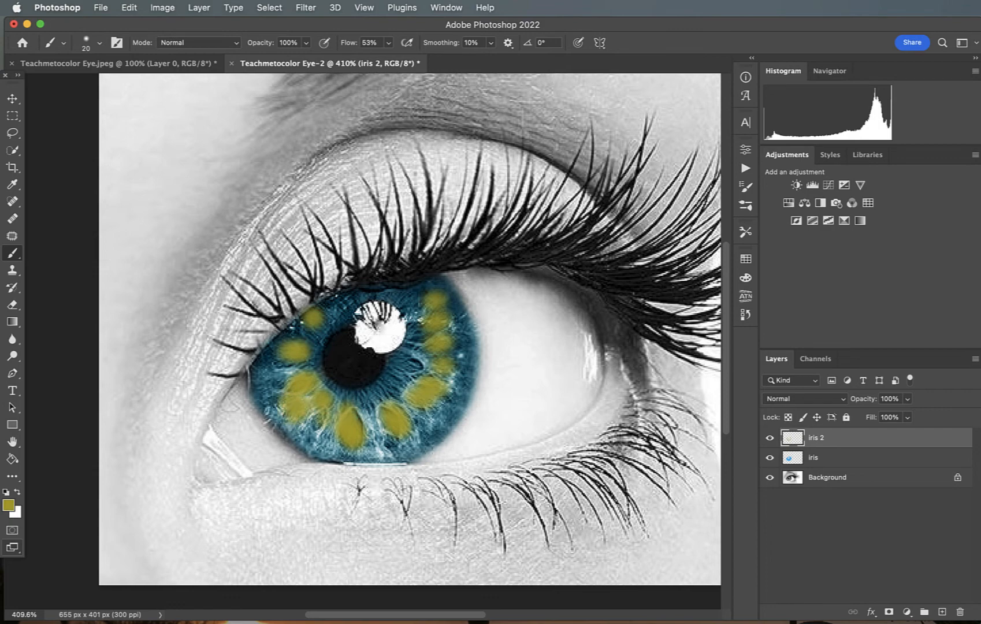
pyautogui.click(372, 428)
pyautogui.click(385, 444)
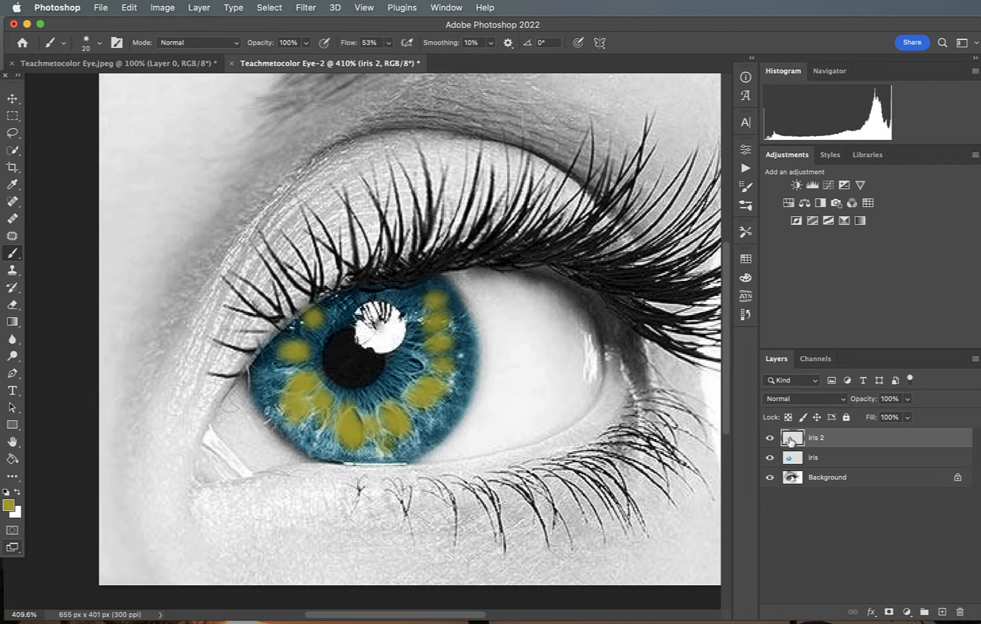
pyautogui.click(832, 458)
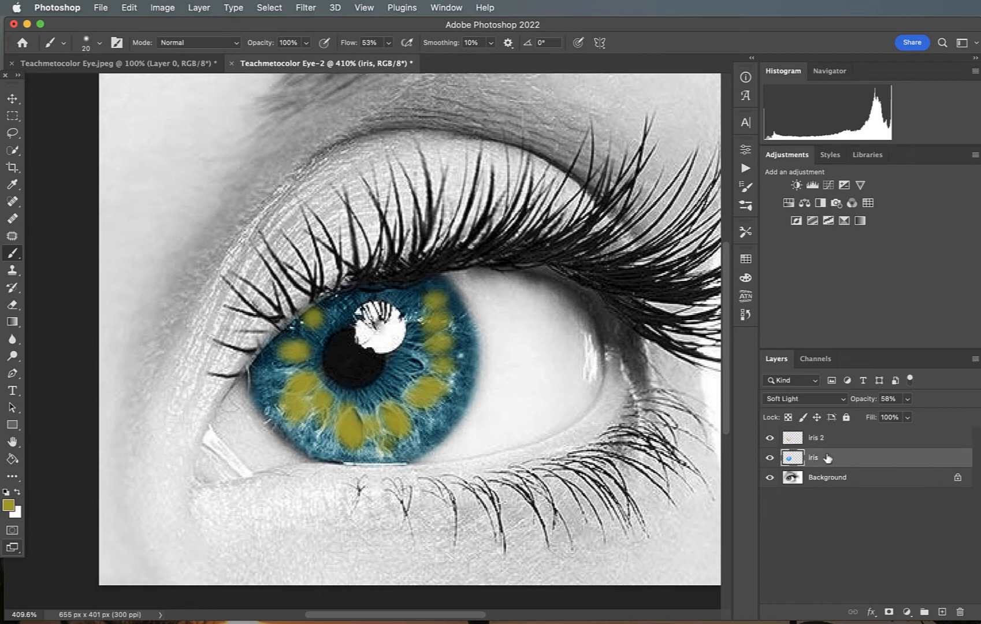
pyautogui.click(844, 439)
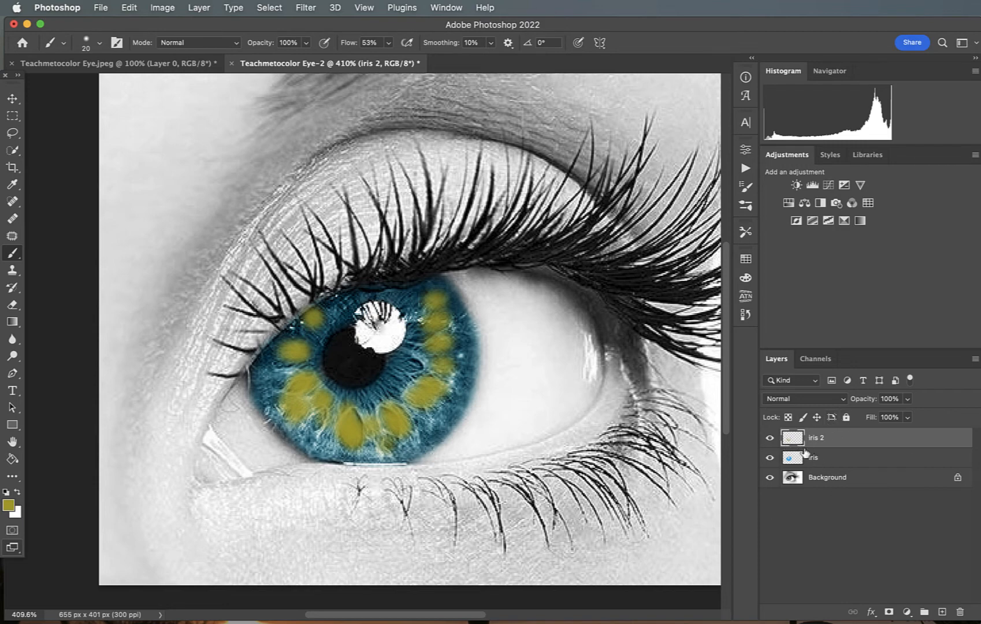
pyautogui.click(835, 462)
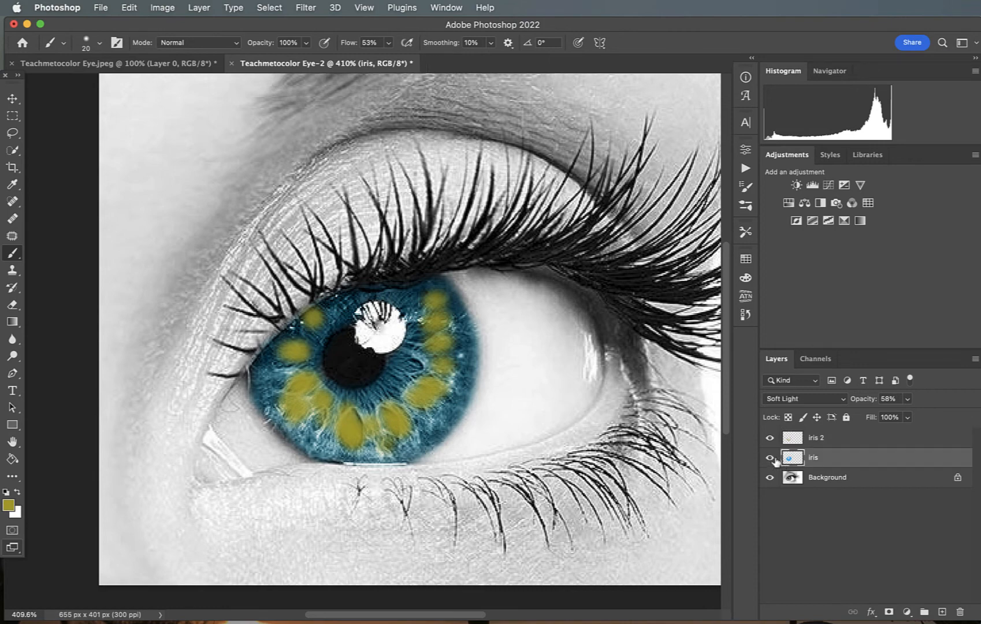
pyautogui.click(794, 439)
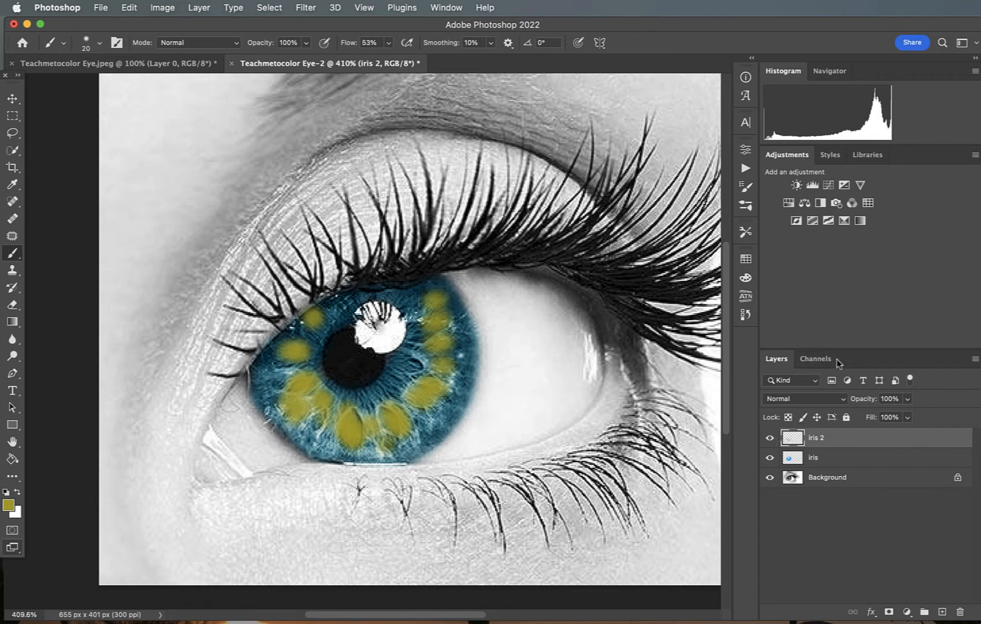
# Set the iris 2 layer's blend mode to Color and lower its opacity to 37%.
pyautogui.click(837, 399)
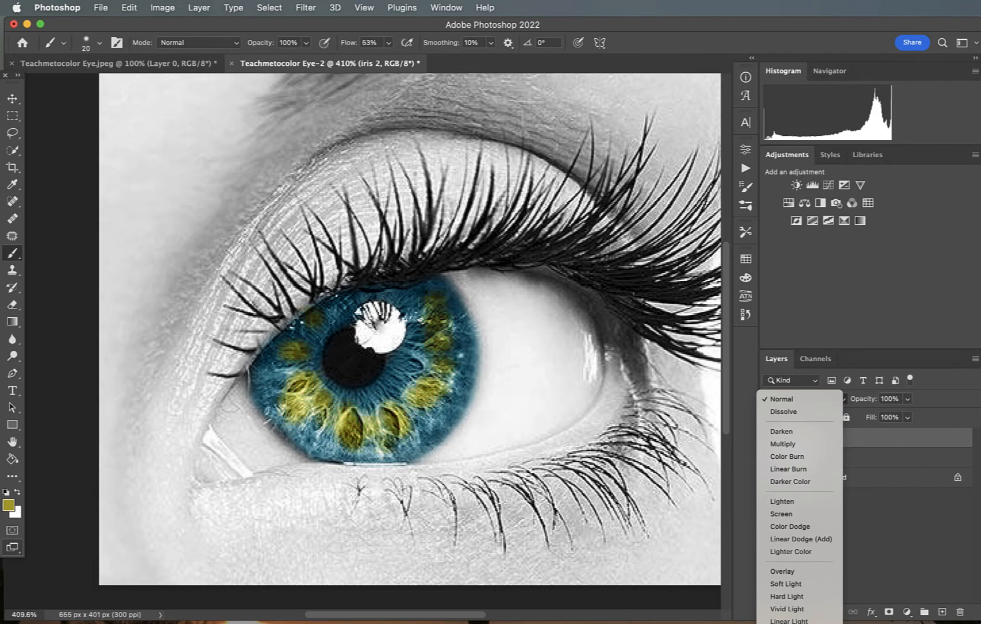
pyautogui.click(781, 623)
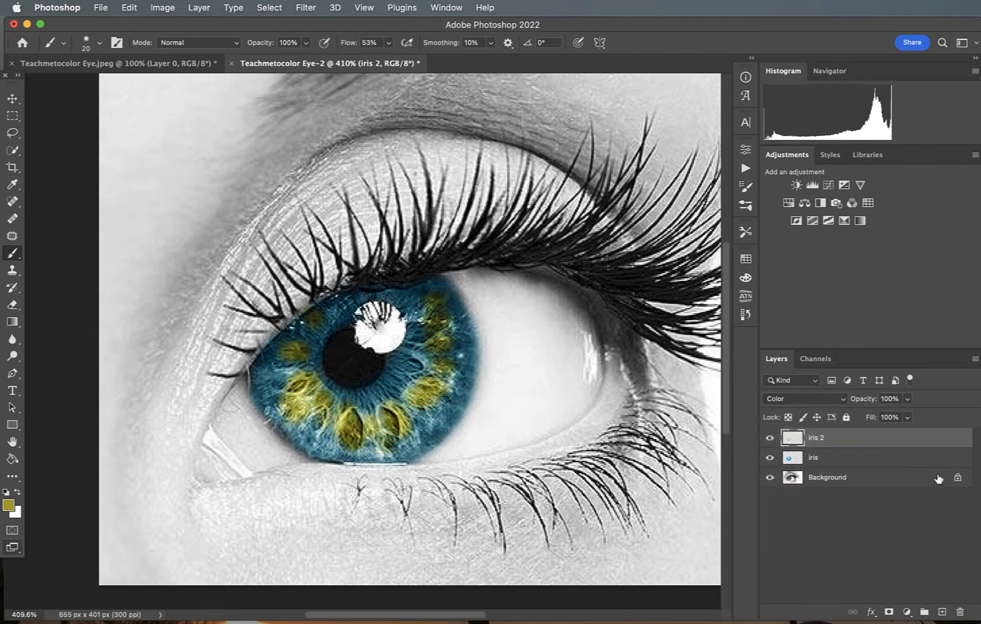
pyautogui.click(906, 399)
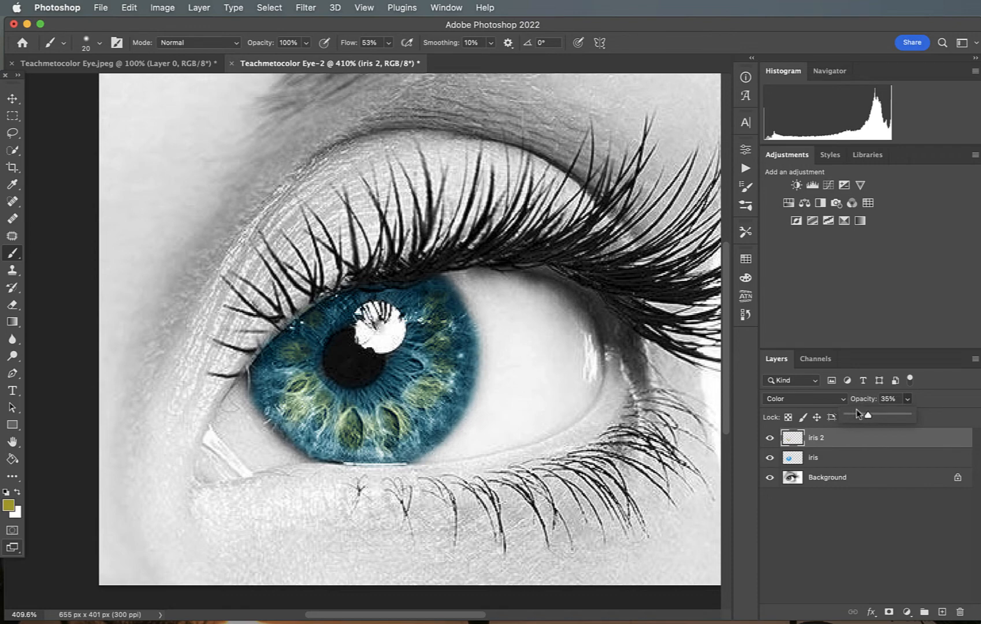
pyautogui.moveTo(856, 410); pyautogui.dragTo(853, 411)
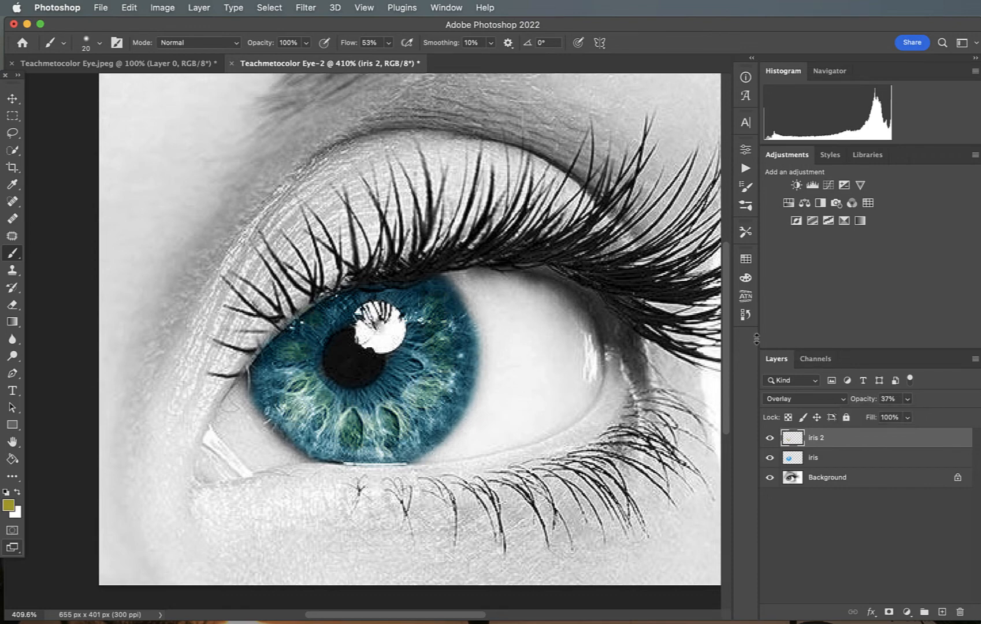
# Set the iris 2 layer's blend mode to Soft Light and its opacity to 29%.
pyautogui.click(806, 399)
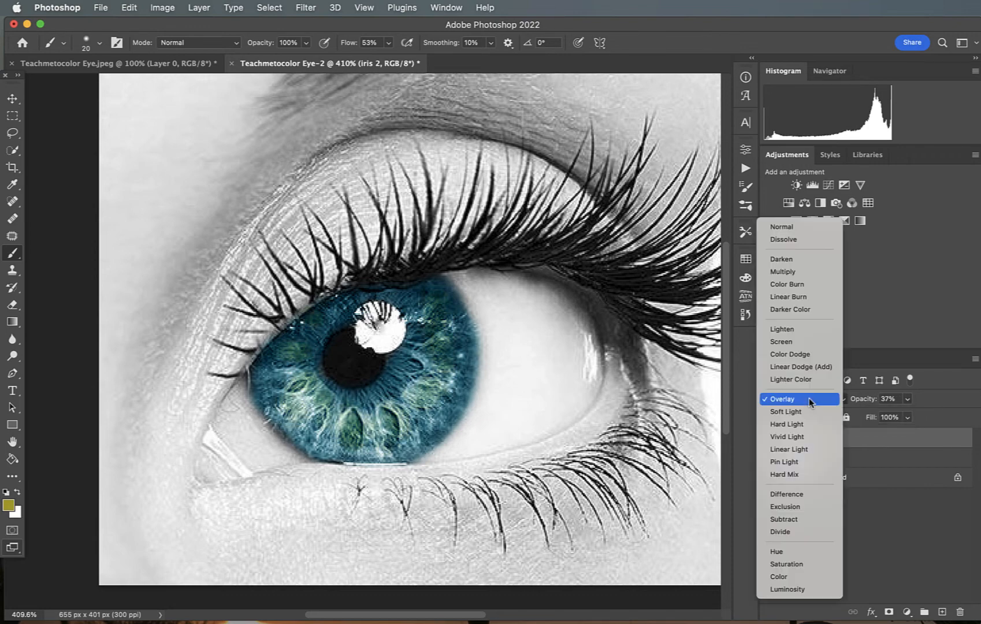
pyautogui.click(837, 409)
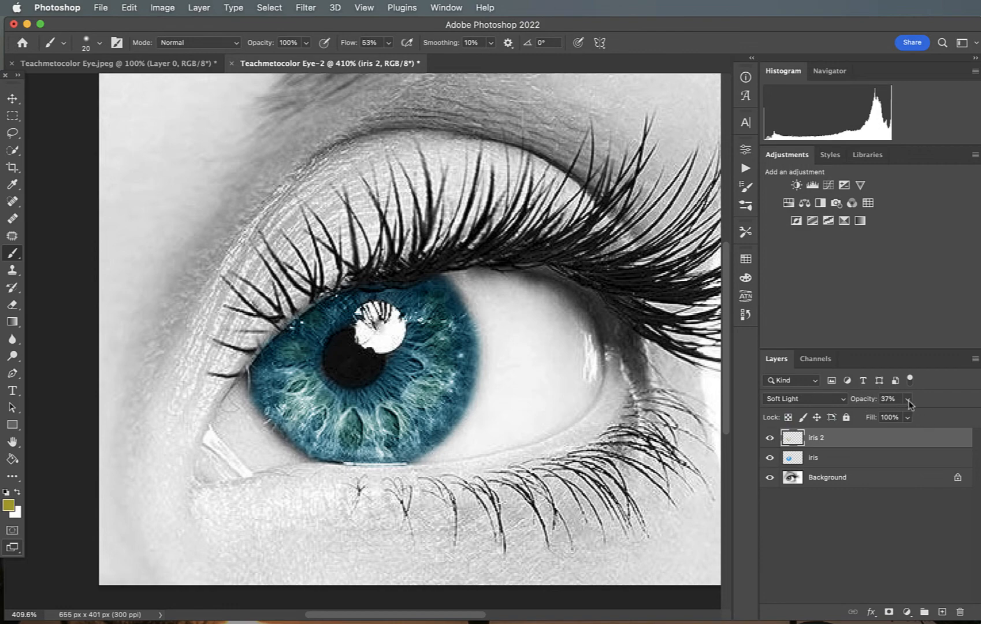
pyautogui.click(907, 400)
pyautogui.moveTo(902, 417)
pyautogui.mouseDown()
pyautogui.moveTo(894, 418)
pyautogui.moveTo(909, 436)
pyautogui.mouseUp()
# Add a blank layer above iris 2 and choose a pale peach-pink from the recent swatches as the foreground colour.
pyautogui.scroll(-5, 528, 394)
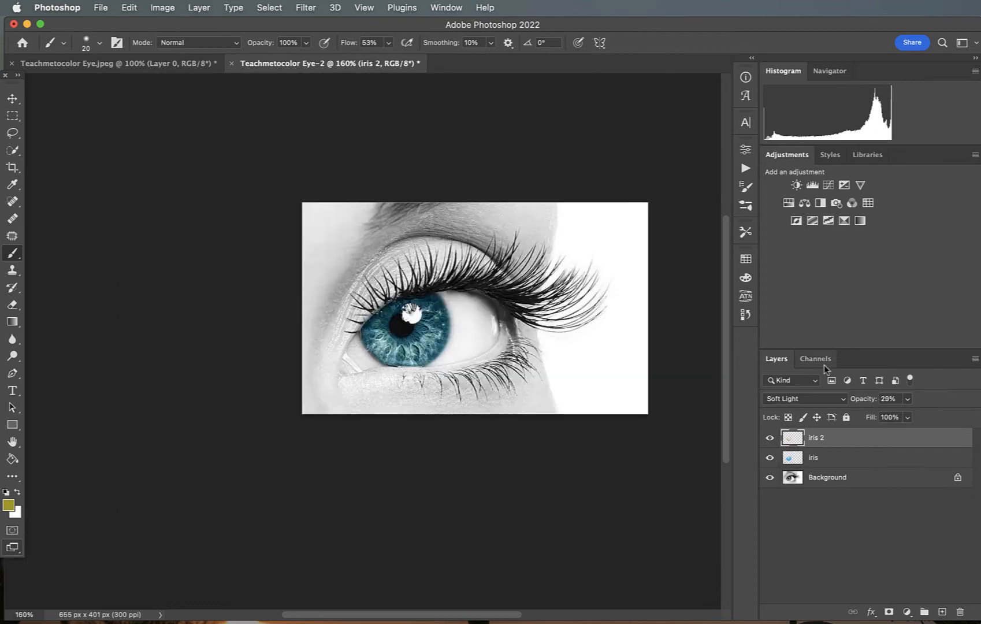
pyautogui.click(940, 612)
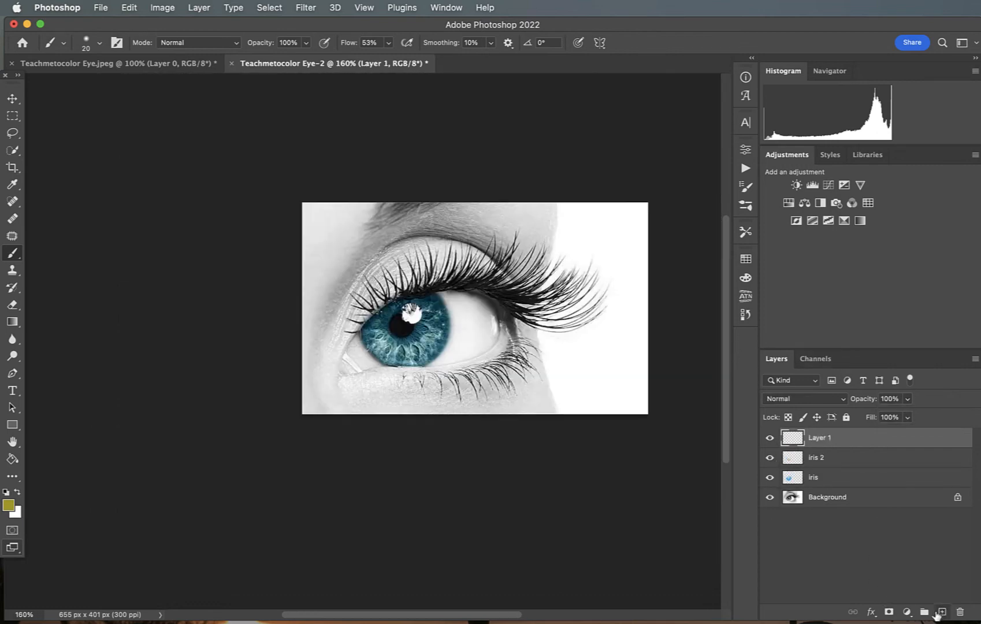
pyautogui.click(745, 259)
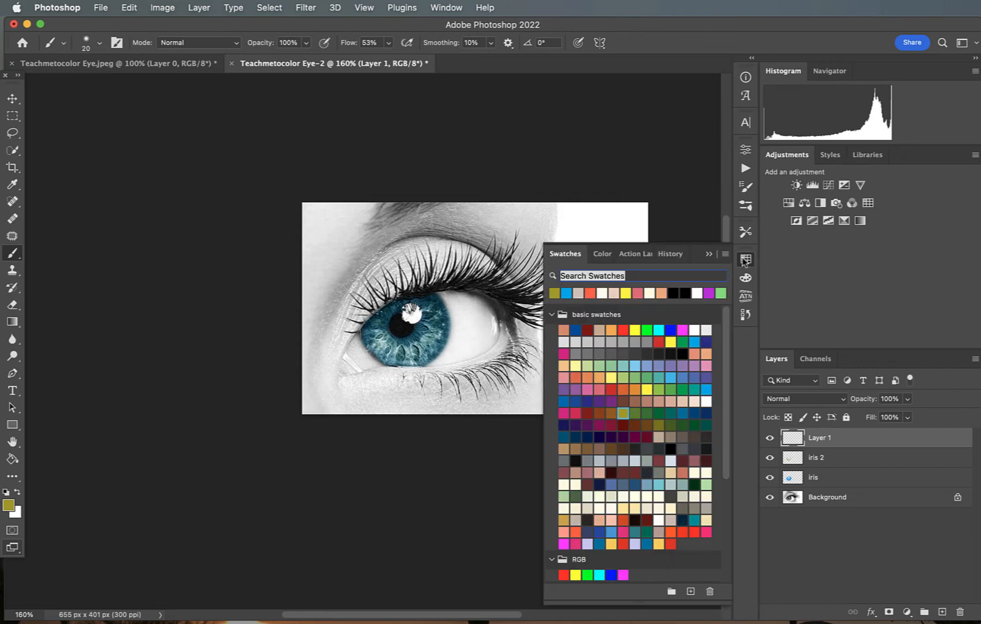
pyautogui.click(616, 292)
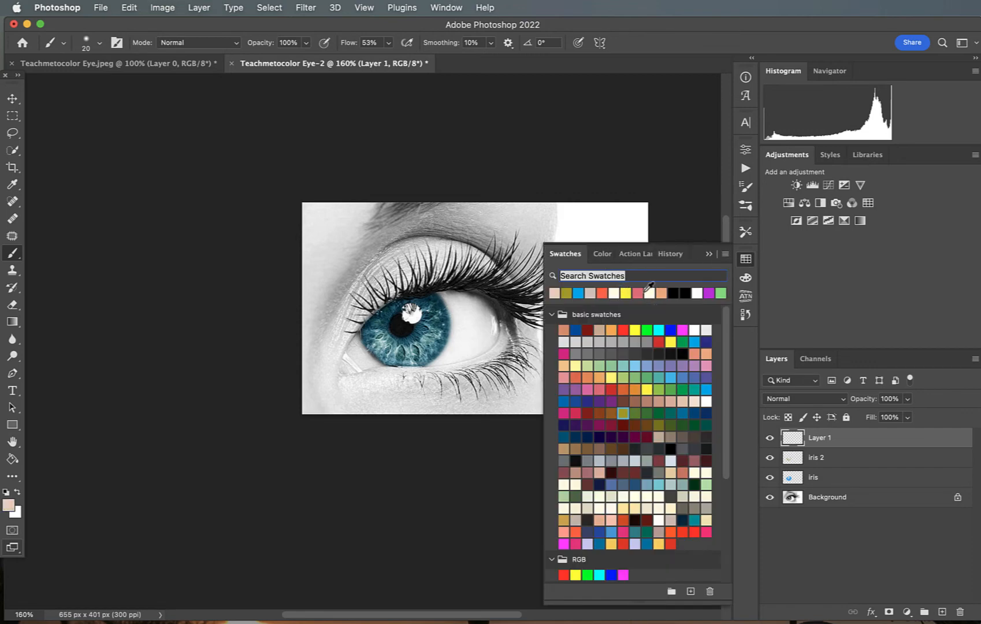
pyautogui.click(840, 250)
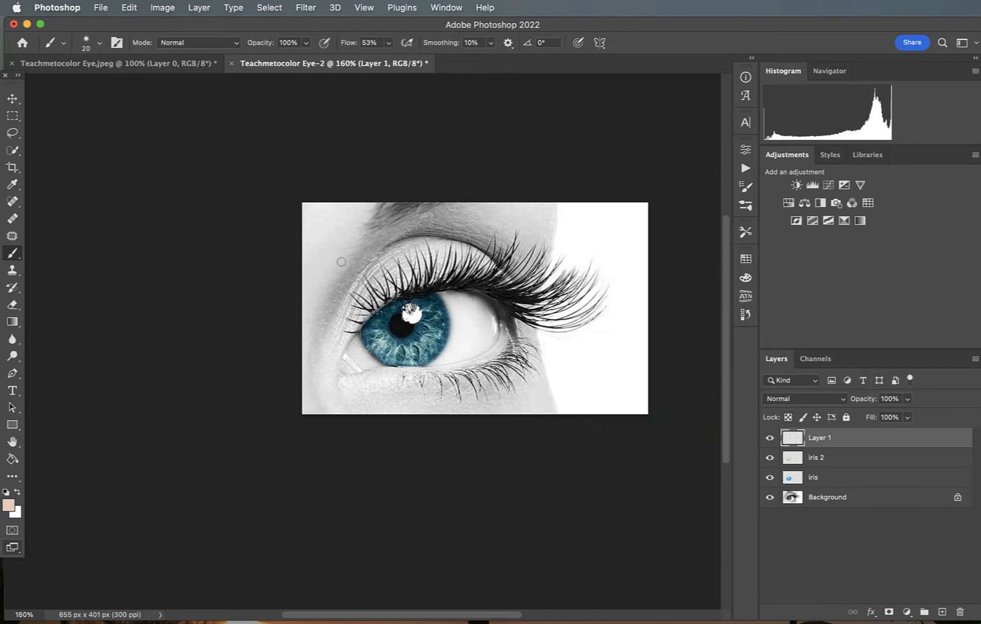
# Enlarge the brush to 50 px for painting the skin around the eye.
pyautogui.press(']')
pyautogui.press(']')
pyautogui.press(']')
pyautogui.press(']')
pyautogui.press(']')
pyautogui.press(']')
pyautogui.press(']')
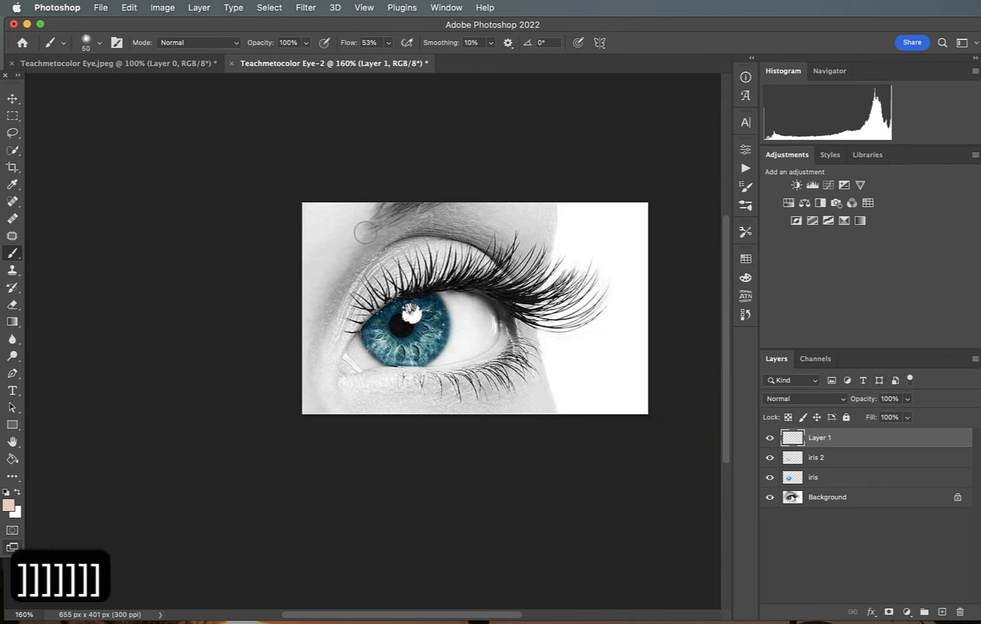
# Paint the skin above, beside and below the eye in peach-pink on the new layer with the 50 px brush.
pyautogui.moveTo(373, 217)
pyautogui.mouseDown()
pyautogui.moveTo(359, 196)
pyautogui.moveTo(316, 204)
pyautogui.moveTo(344, 234)
pyautogui.moveTo(310, 289)
pyautogui.moveTo(365, 265)
pyautogui.moveTo(359, 293)
pyautogui.moveTo(369, 290)
pyautogui.moveTo(342, 318)
pyautogui.moveTo(338, 268)
pyautogui.moveTo(323, 261)
pyautogui.moveTo(313, 398)
pyautogui.moveTo(346, 398)
pyautogui.moveTo(322, 396)
pyautogui.moveTo(347, 386)
pyautogui.moveTo(323, 379)
pyautogui.moveTo(358, 303)
pyautogui.moveTo(405, 257)
pyautogui.moveTo(516, 232)
pyautogui.moveTo(396, 247)
pyautogui.moveTo(383, 265)
pyautogui.moveTo(395, 267)
pyautogui.moveTo(366, 297)
pyautogui.moveTo(544, 226)
pyautogui.moveTo(531, 200)
pyautogui.moveTo(480, 203)
pyautogui.moveTo(401, 232)
pyautogui.moveTo(441, 219)
pyautogui.moveTo(450, 197)
pyautogui.moveTo(450, 238)
pyautogui.moveTo(488, 238)
pyautogui.moveTo(423, 240)
pyautogui.moveTo(387, 227)
pyautogui.moveTo(516, 232)
pyautogui.moveTo(542, 219)
pyautogui.moveTo(542, 198)
pyautogui.moveTo(534, 221)
pyautogui.moveTo(543, 224)
pyautogui.moveTo(520, 265)
pyautogui.moveTo(543, 250)
pyautogui.moveTo(552, 219)
pyautogui.moveTo(501, 240)
pyautogui.moveTo(518, 271)
pyautogui.moveTo(486, 259)
pyautogui.mouseUp()
pyautogui.moveTo(526, 333)
pyautogui.mouseDown()
pyautogui.moveTo(525, 301)
pyautogui.moveTo(517, 355)
pyautogui.moveTo(503, 293)
pyautogui.moveTo(540, 416)
pyautogui.moveTo(507, 370)
pyautogui.moveTo(385, 382)
pyautogui.moveTo(462, 386)
pyautogui.moveTo(504, 414)
pyautogui.moveTo(490, 388)
pyautogui.moveTo(500, 369)
pyautogui.mouseUp()
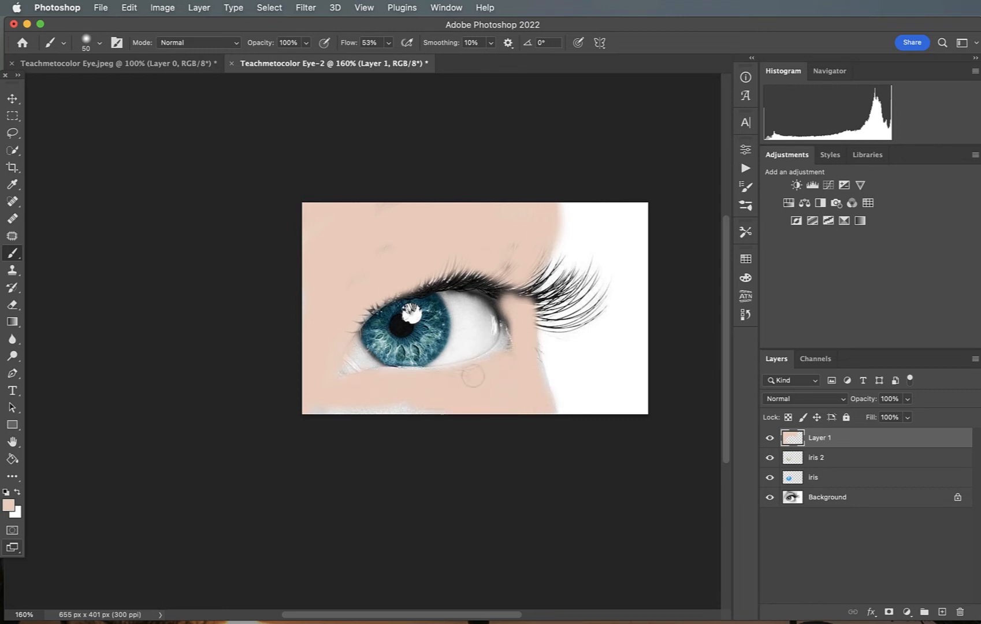
pyautogui.moveTo(413, 400)
pyautogui.mouseDown()
pyautogui.moveTo(363, 407)
pyautogui.moveTo(324, 397)
pyautogui.mouseUp()
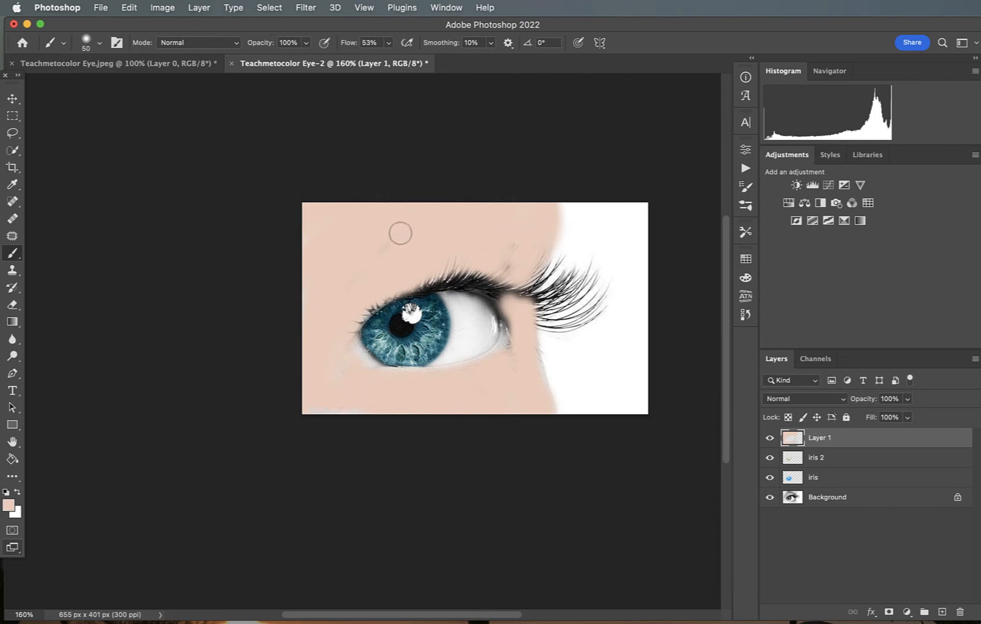
# Fill the remaining skin gaps along the photo's lower edge and beside the outer eye corner using a smaller brush.
pyautogui.press('[')
pyautogui.press('[')
pyautogui.press('[')
pyautogui.press('[')
pyautogui.press('[')
pyautogui.moveTo(308, 400); pyautogui.dragTo(331, 416)
pyautogui.moveTo(513, 316); pyautogui.dragTo(552, 412)
pyautogui.press(']')
pyautogui.press(']')
pyautogui.press(']')
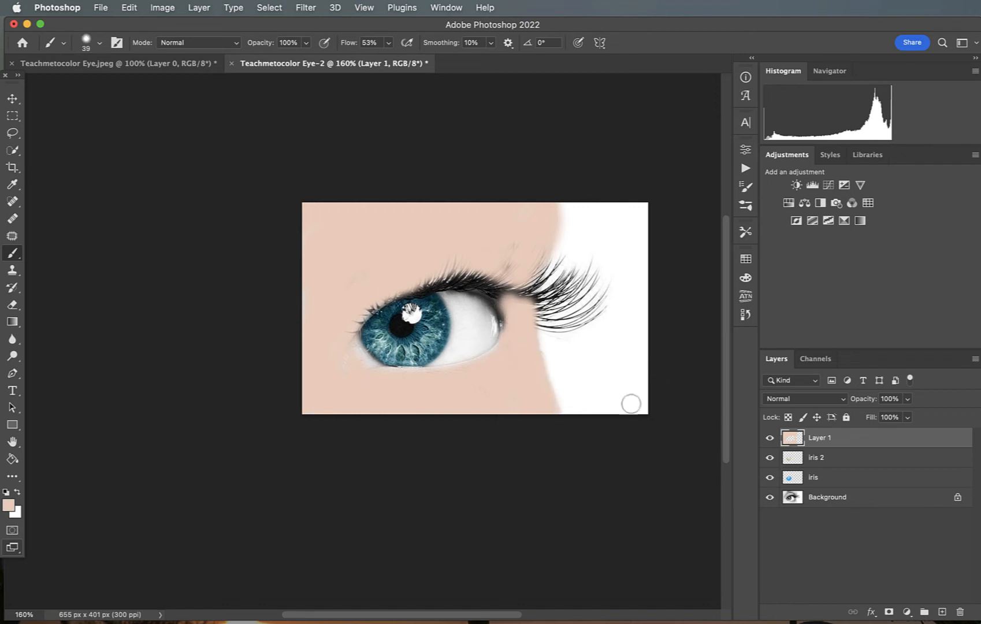
# Set the skin layer's blend mode to Color and erase skin colour spilling into the eye with a 15 px eraser.
pyautogui.click(817, 400)
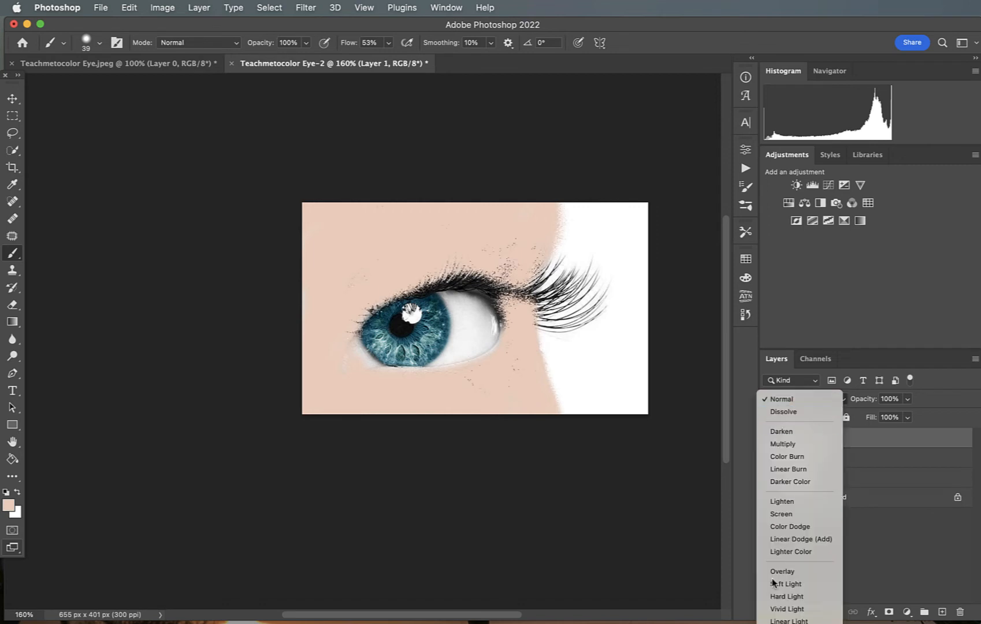
pyautogui.click(779, 622)
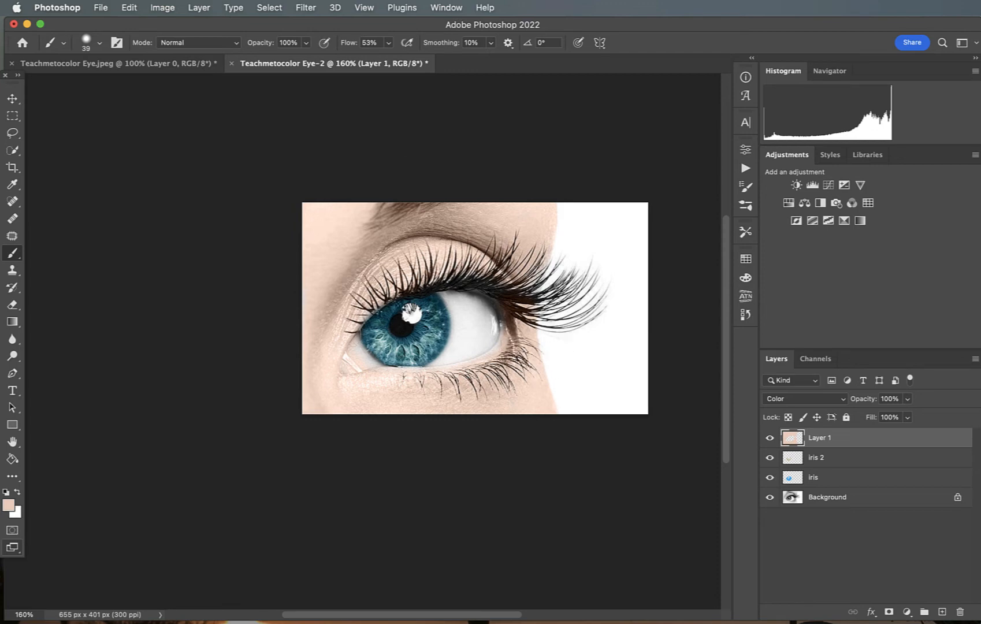
pyautogui.scroll(3, 528, 353)
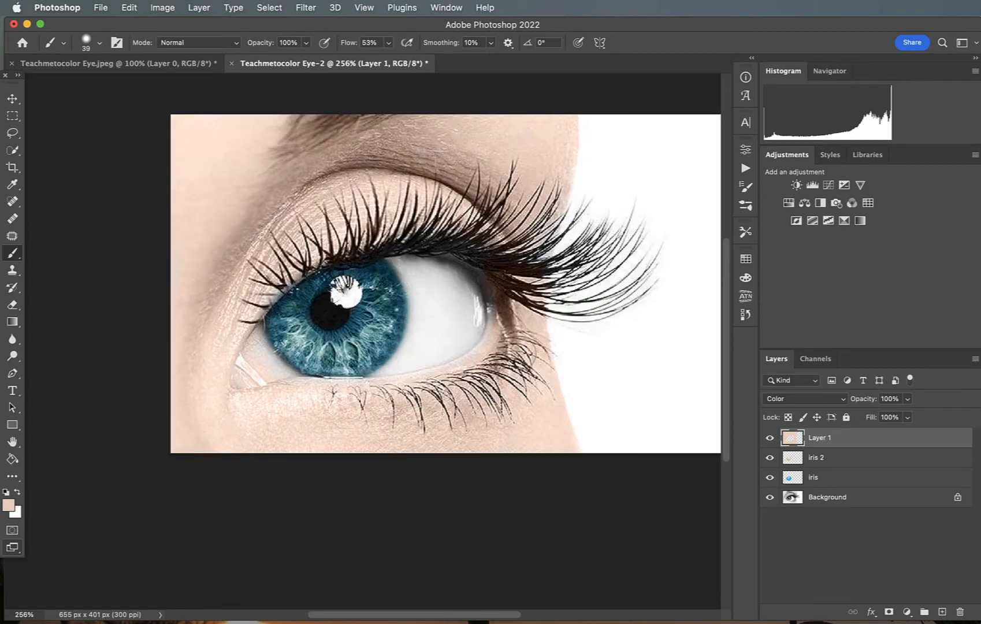
pyautogui.press('[')
pyautogui.press('[')
pyautogui.press('[')
pyautogui.press('e')
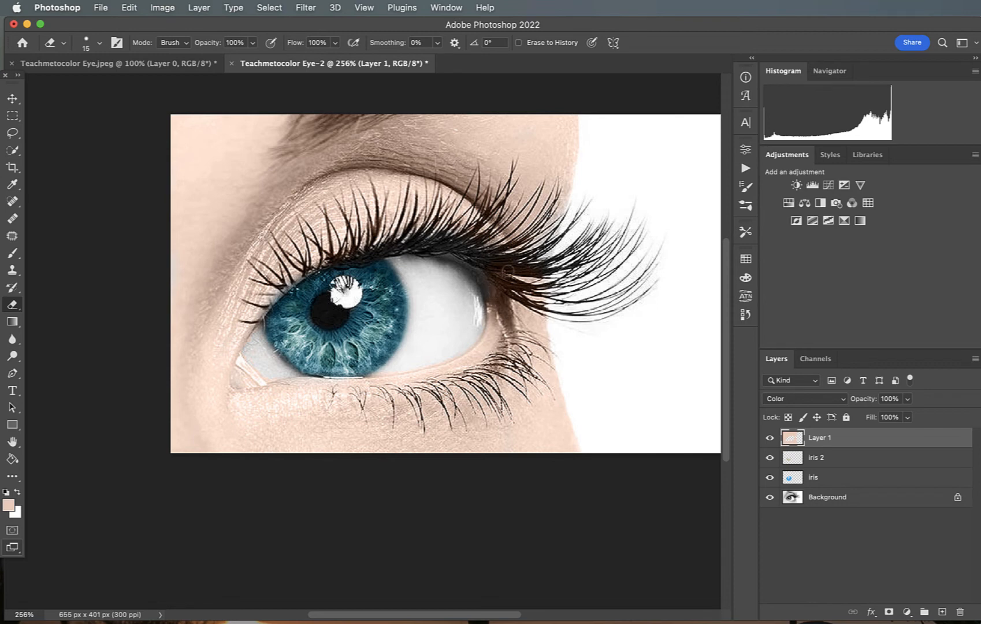
# Add a new layer for the eye rim and choose hot pink from the basic swatches, with a 10 px brush.
pyautogui.click(942, 611)
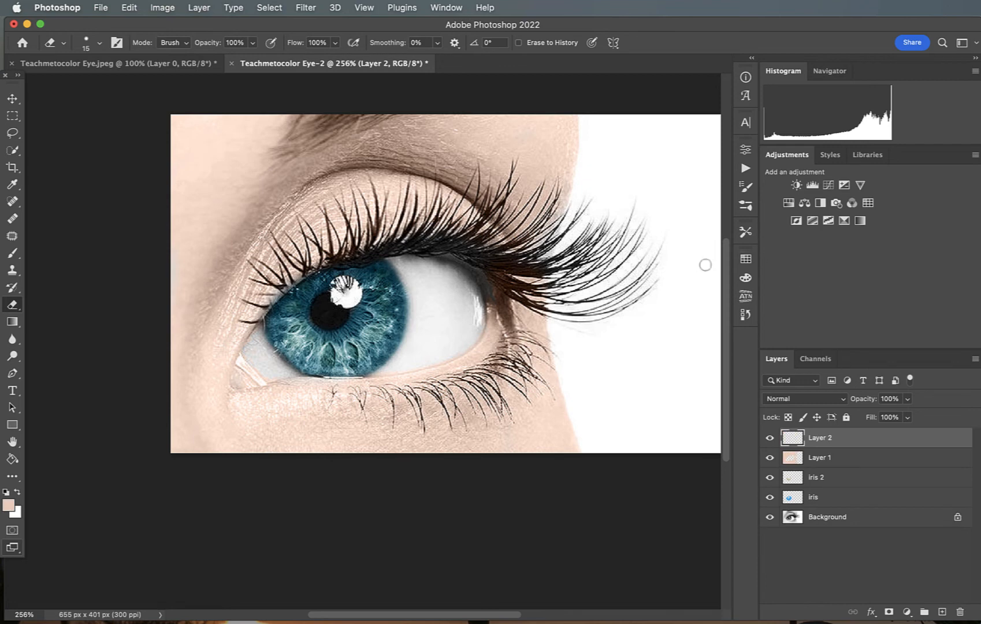
pyautogui.click(745, 259)
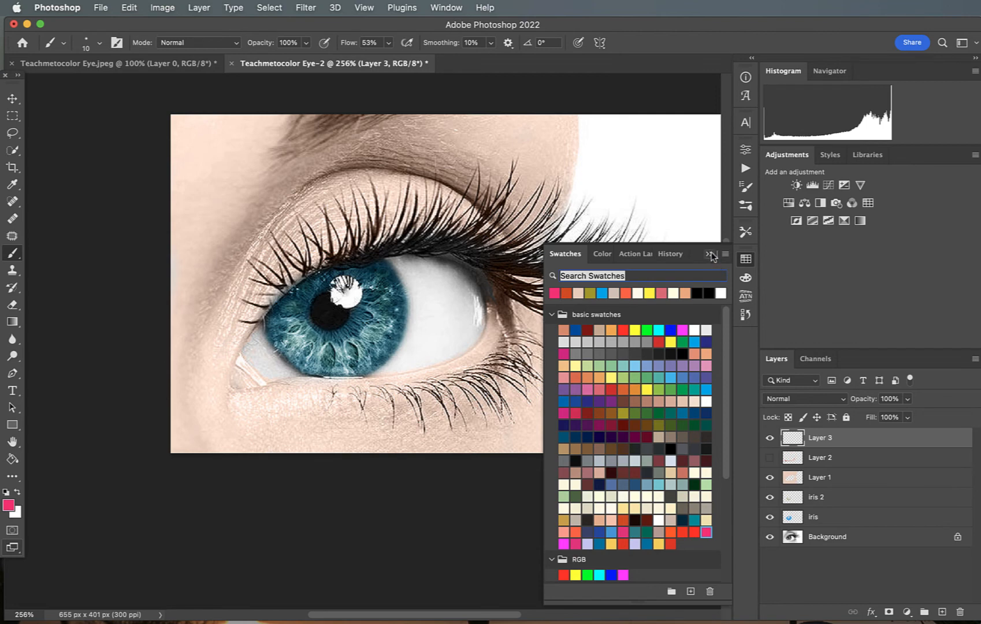
pyautogui.click(712, 254)
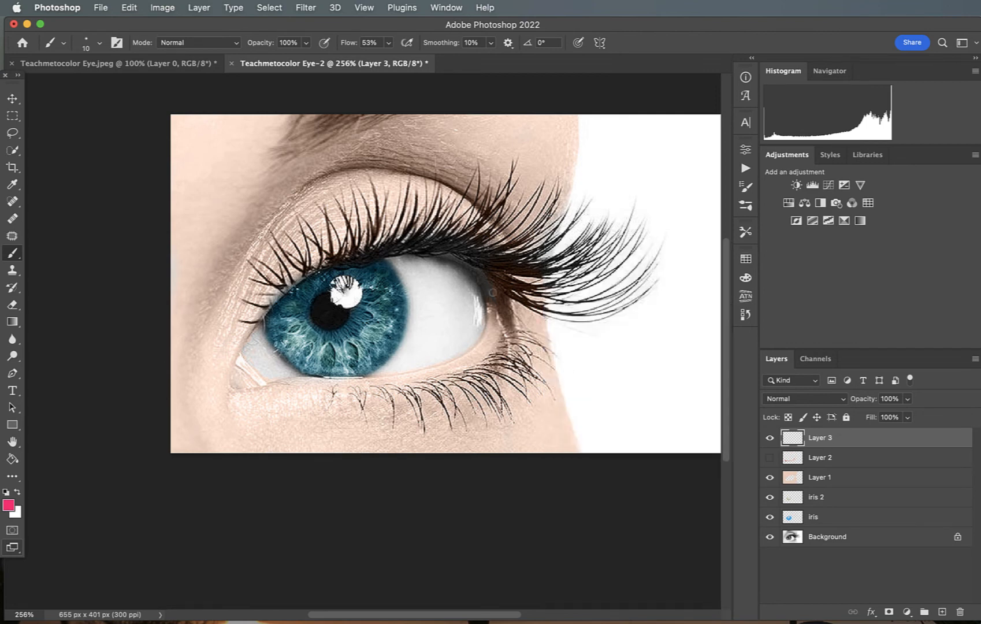
# Paint hot pink along the lower eyelid rim from the outer corner to the inner corner, filling the tear duct.
pyautogui.moveTo(492, 293)
pyautogui.mouseDown()
pyautogui.moveTo(483, 351)
pyautogui.moveTo(434, 372)
pyautogui.moveTo(238, 390)
pyautogui.moveTo(242, 370)
pyautogui.moveTo(259, 384)
pyautogui.moveTo(233, 386)
pyautogui.moveTo(243, 363)
pyautogui.moveTo(263, 381)
pyautogui.moveTo(241, 358)
pyautogui.mouseUp()
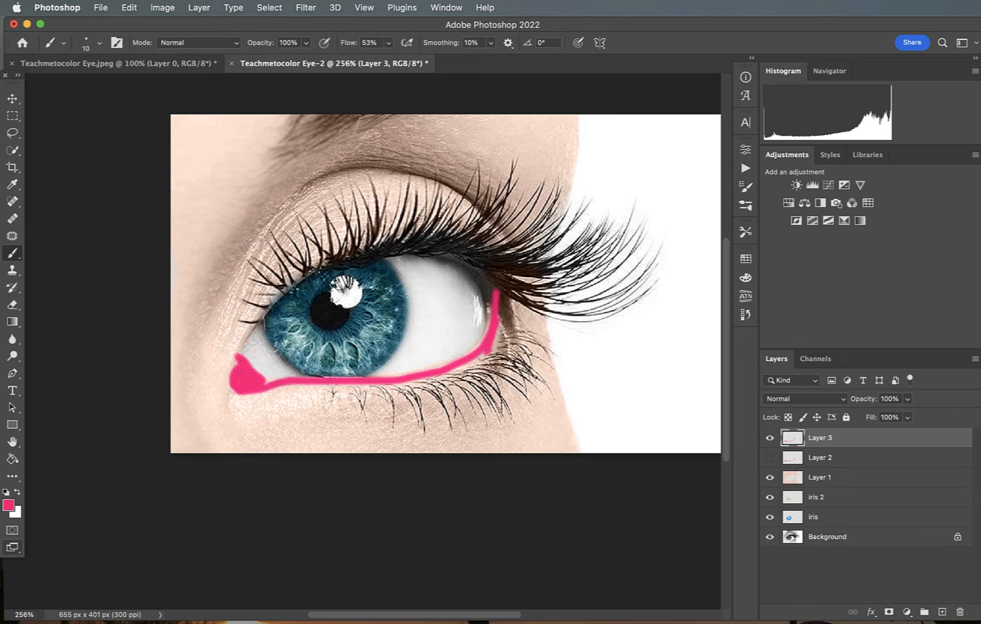
pyautogui.moveTo(491, 350)
pyautogui.mouseDown()
pyautogui.moveTo(462, 364)
pyautogui.moveTo(497, 332)
pyautogui.mouseUp()
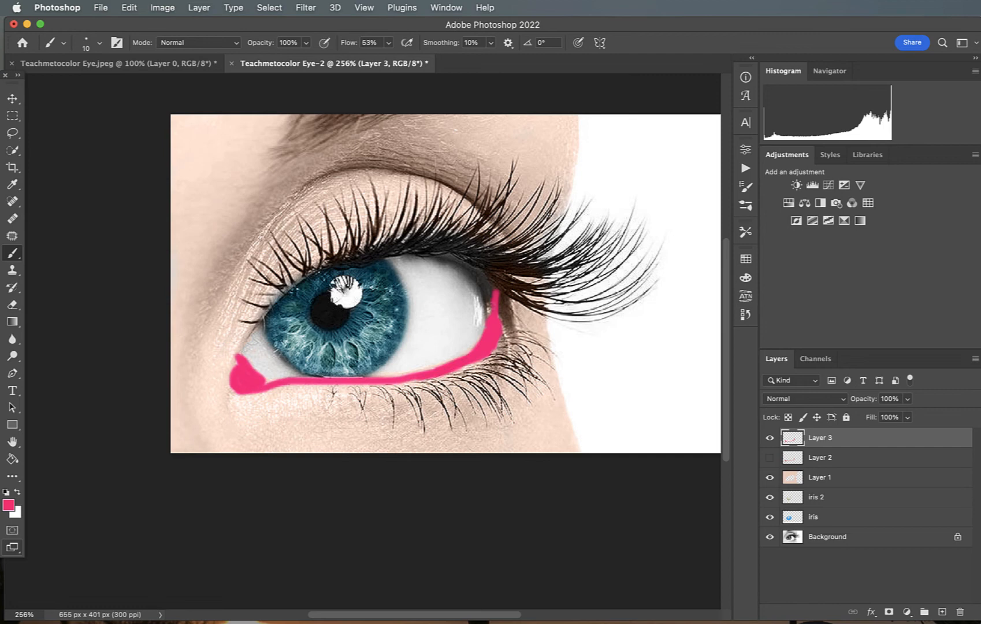
pyautogui.moveTo(492, 297); pyautogui.dragTo(492, 287)
# Set the pink eye rim layer's blend mode to Color and lower its opacity to 14%.
pyautogui.click(789, 400)
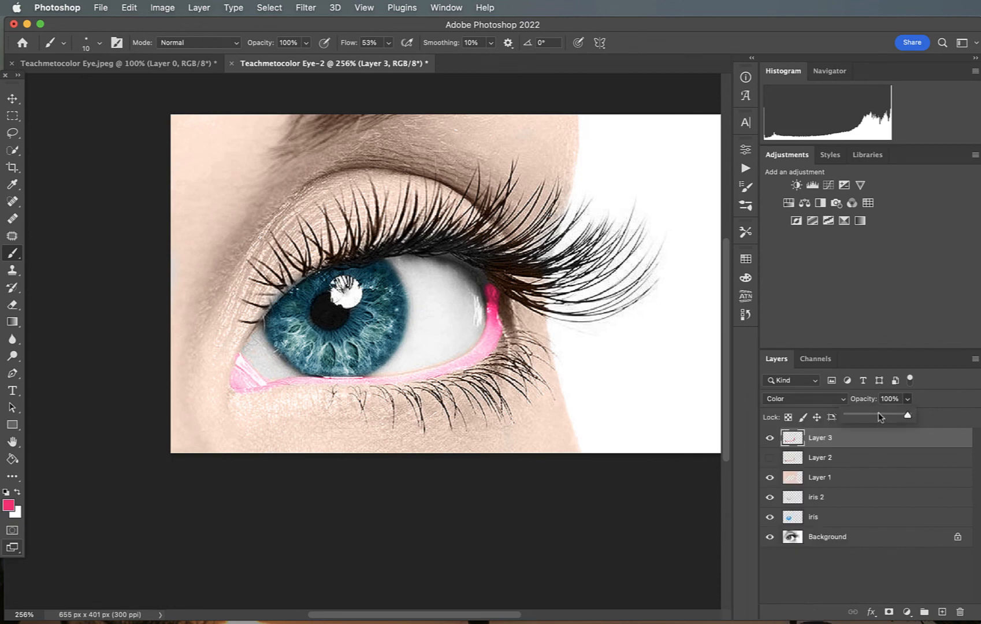
pyautogui.moveTo(879, 414); pyautogui.dragTo(861, 417)
pyautogui.press('e')
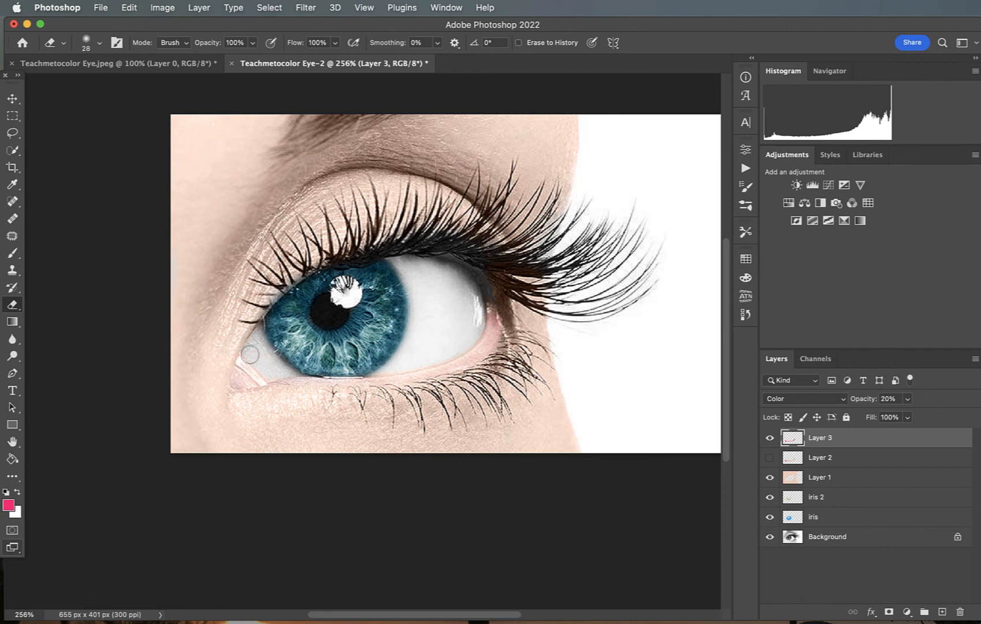
pyautogui.scroll(-3, 433, 358)
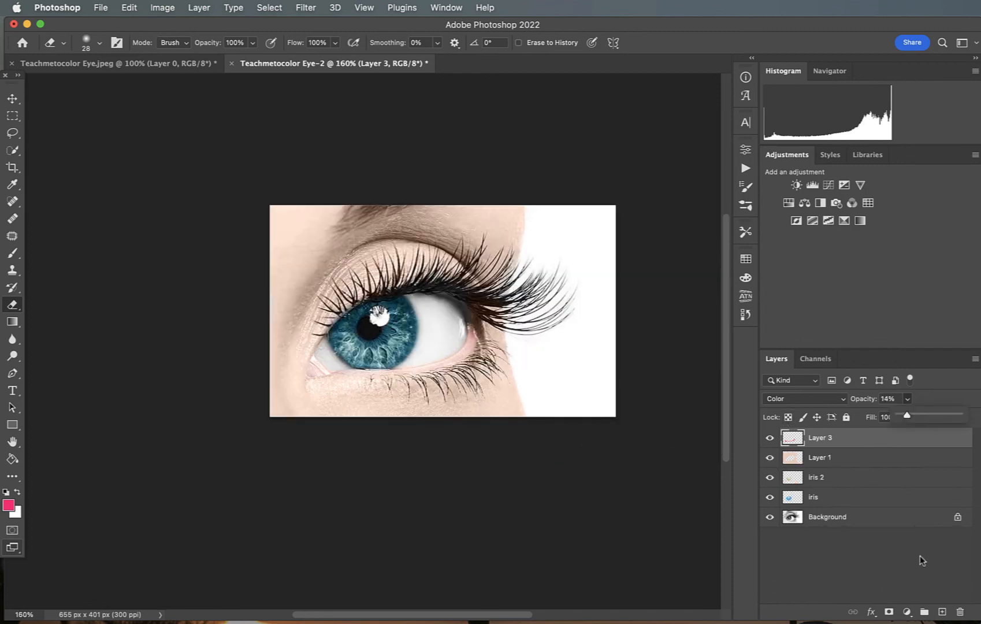
pyautogui.click(904, 572)
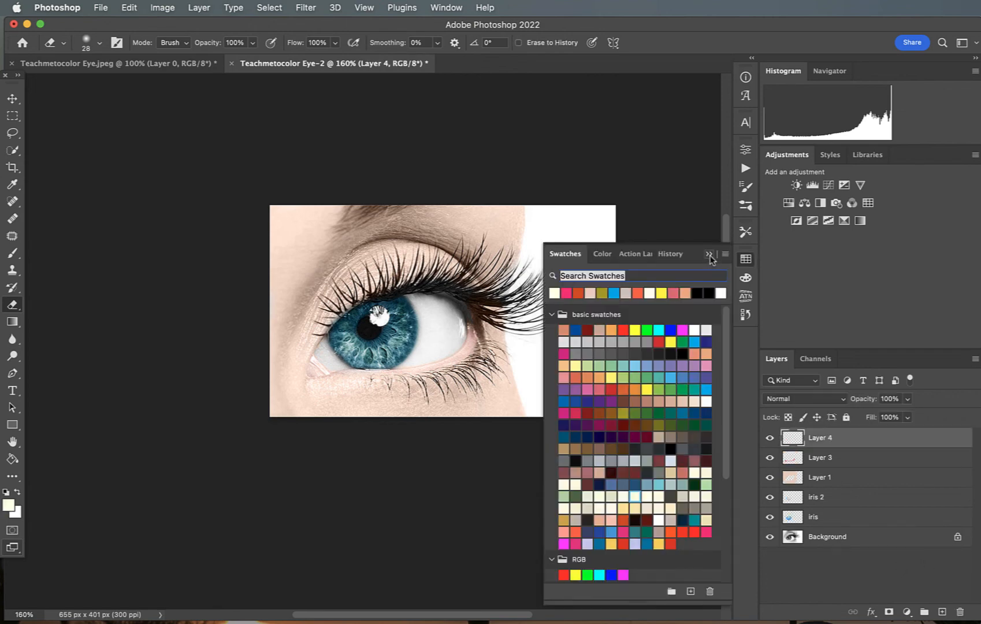
# Add a new layer above the eye rim layer, choose pale cream from the swatches and enlarge the brush to 35 px.
pyautogui.click(745, 258)
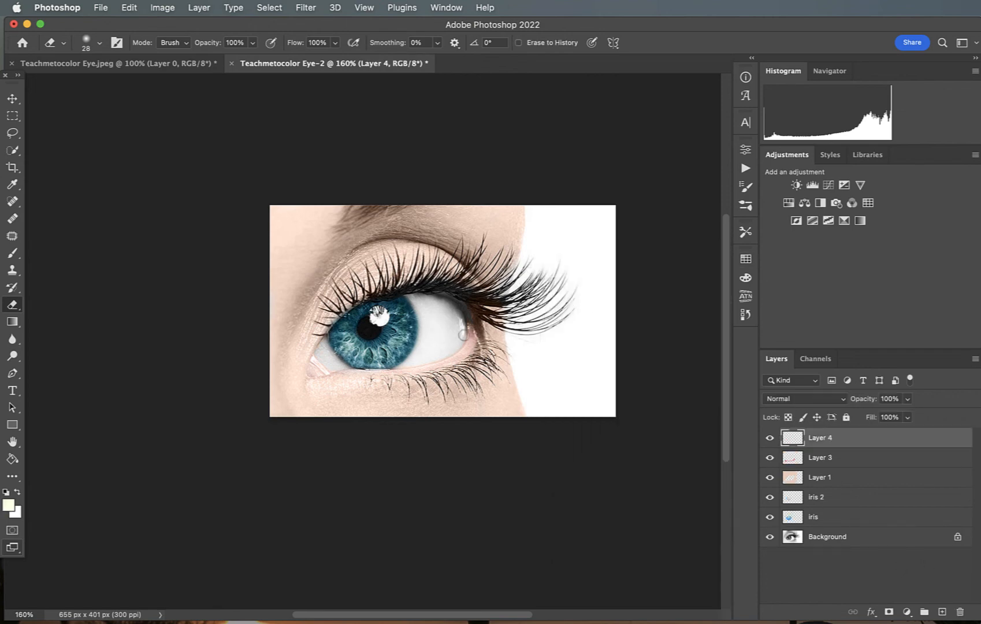
pyautogui.press(']')
pyautogui.press('b')
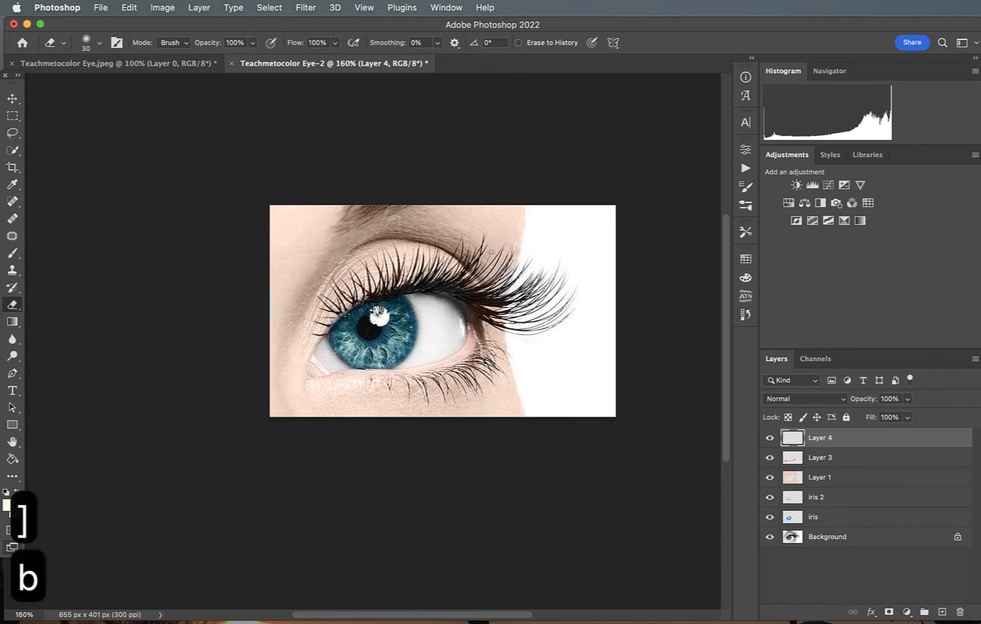
pyautogui.press(']')
pyautogui.press(']')
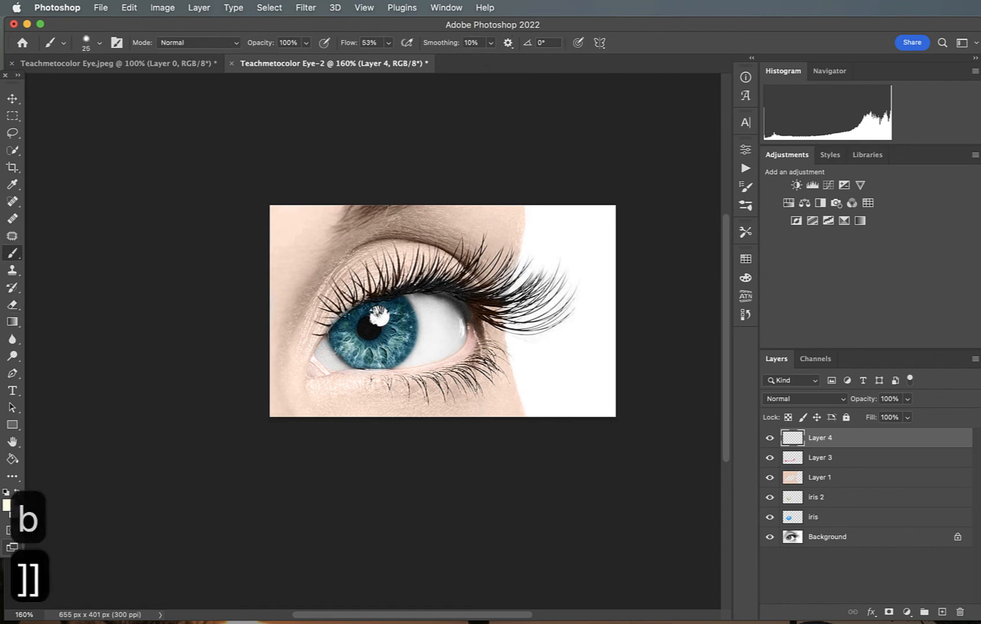
pyautogui.press(']')
pyautogui.press(']')
pyautogui.press(']')
# Paint the white of the eye in pale cream on both sides of the iris.
pyautogui.moveTo(420, 299)
pyautogui.mouseDown()
pyautogui.moveTo(430, 334)
pyautogui.moveTo(425, 305)
pyautogui.moveTo(425, 350)
pyautogui.moveTo(413, 359)
pyautogui.moveTo(448, 349)
pyautogui.moveTo(436, 355)
pyautogui.moveTo(451, 317)
pyautogui.moveTo(428, 299)
pyautogui.moveTo(442, 331)
pyautogui.mouseUp()
pyautogui.moveTo(335, 353)
pyautogui.mouseDown()
pyautogui.moveTo(320, 353)
pyautogui.moveTo(338, 365)
pyautogui.mouseUp()
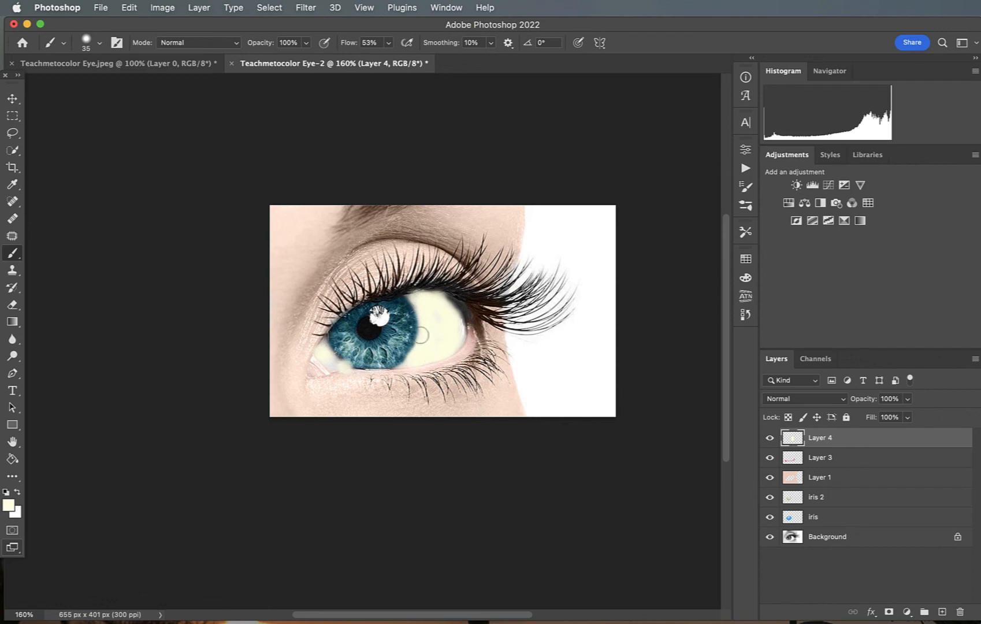
pyautogui.moveTo(449, 323)
pyautogui.mouseDown()
pyautogui.moveTo(438, 350)
pyautogui.moveTo(434, 339)
pyautogui.mouseUp()
pyautogui.moveTo(317, 358)
pyautogui.mouseDown()
pyautogui.moveTo(332, 365)
pyautogui.moveTo(312, 359)
pyautogui.mouseUp()
# Set the cream eye-white layer's blend mode to Color and opacity to 25%, comparing the image with the layer hidden and shown.
pyautogui.click(841, 399)
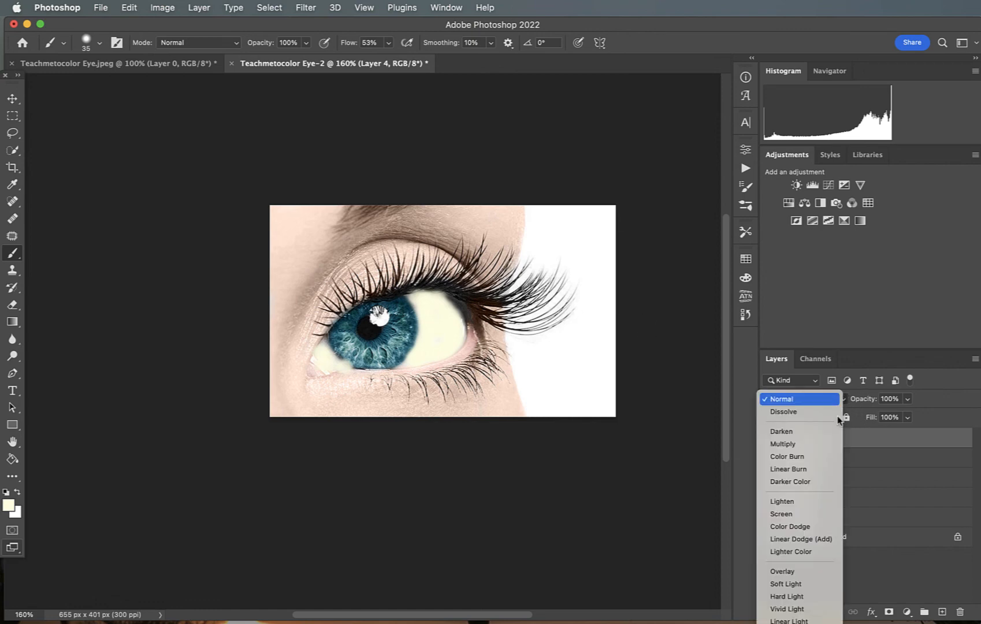
pyautogui.click(780, 623)
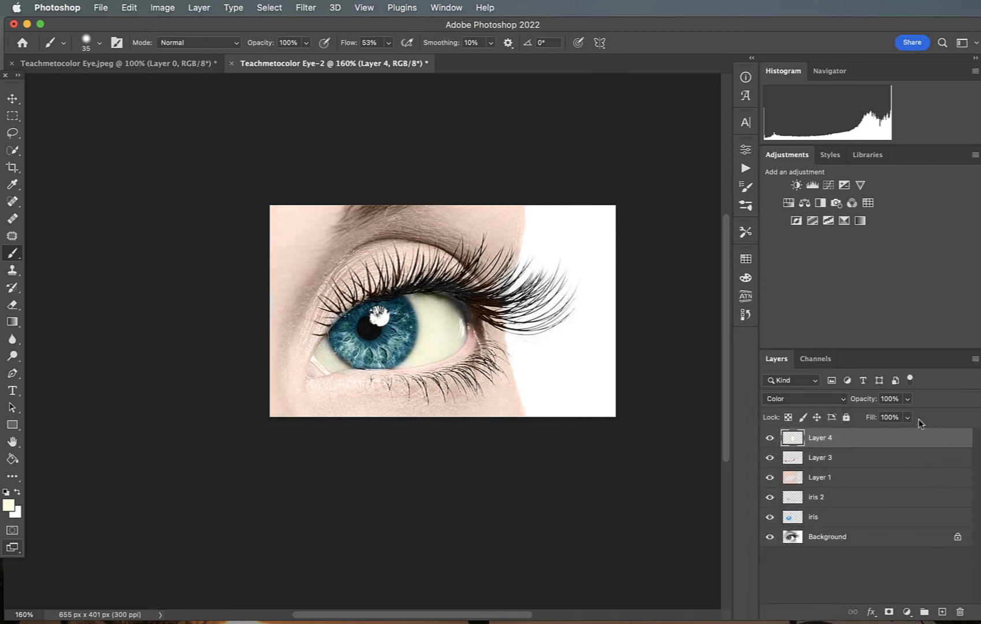
pyautogui.click(907, 399)
pyautogui.moveTo(871, 420)
pyautogui.mouseDown()
pyautogui.moveTo(853, 417)
pyautogui.moveTo(866, 412)
pyautogui.mouseUp()
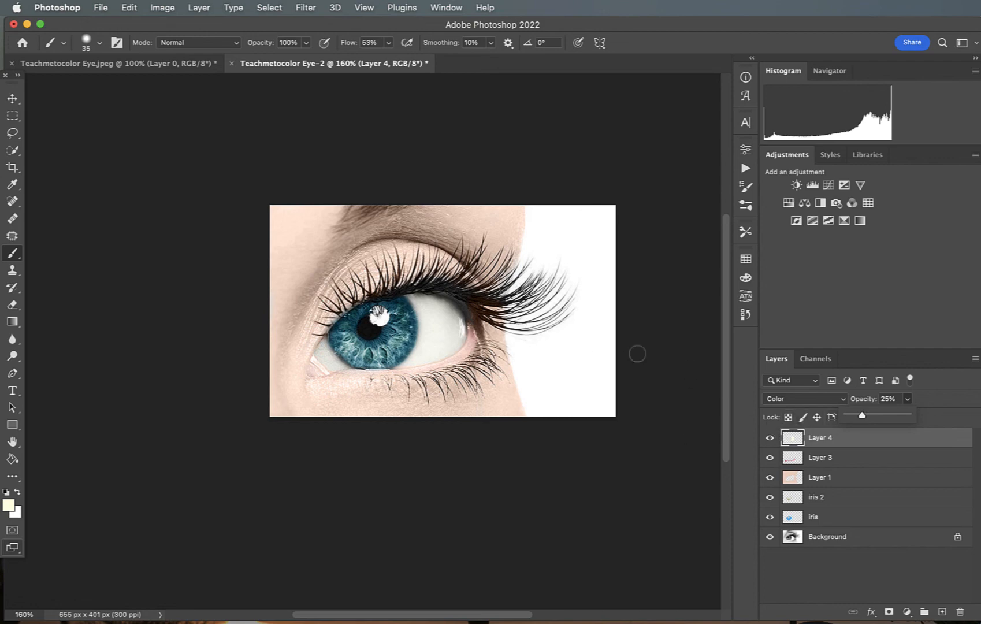
pyautogui.click(771, 439)
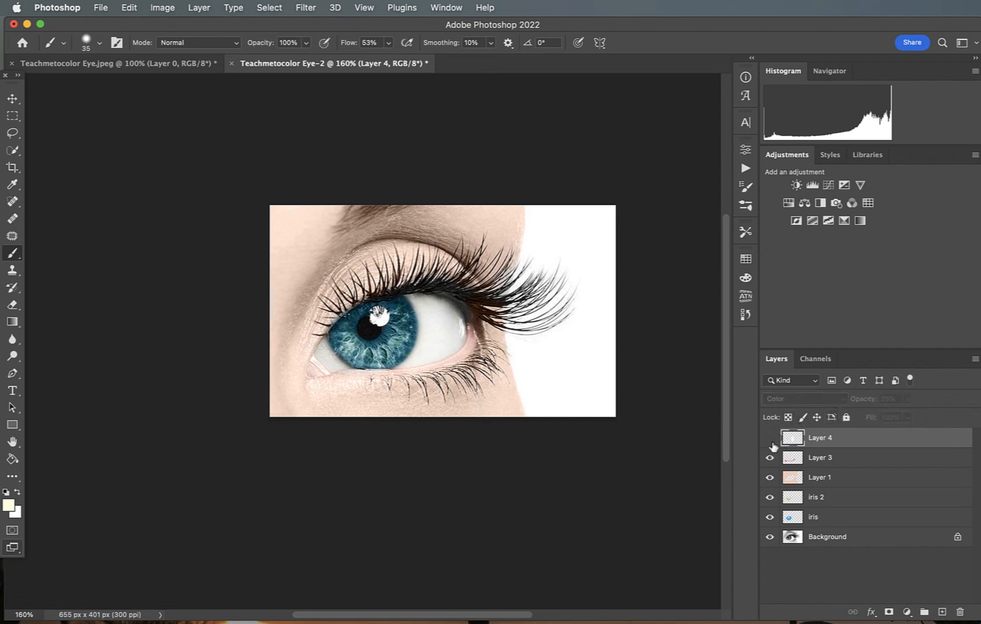
pyautogui.click(769, 438)
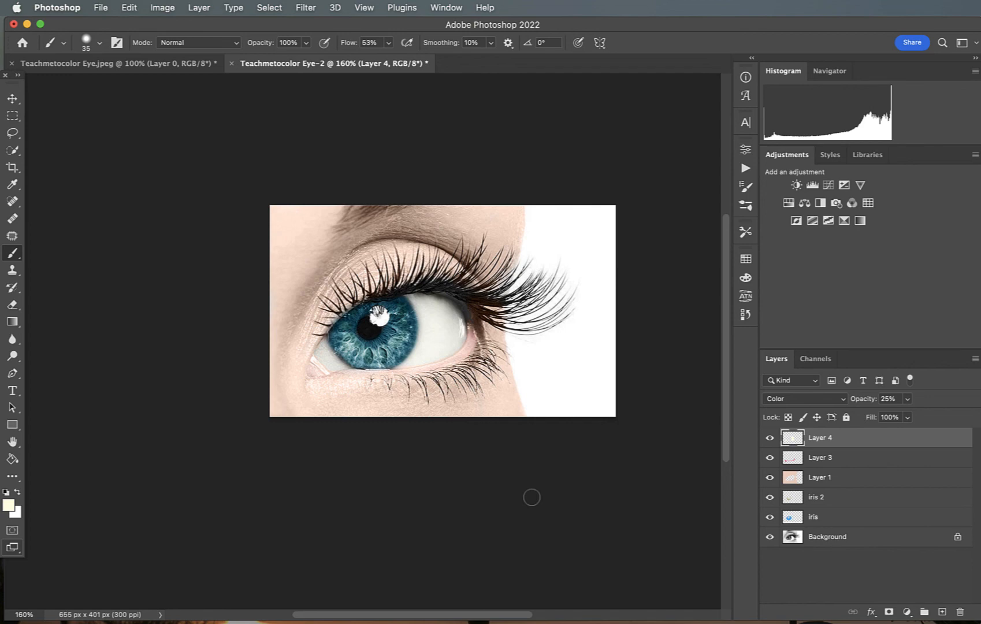
# Review the Export As settings for the finished image in JPG format and close the dialog without exporting.
pyautogui.click(95, 9)
pyautogui.moveTo(172, 194)
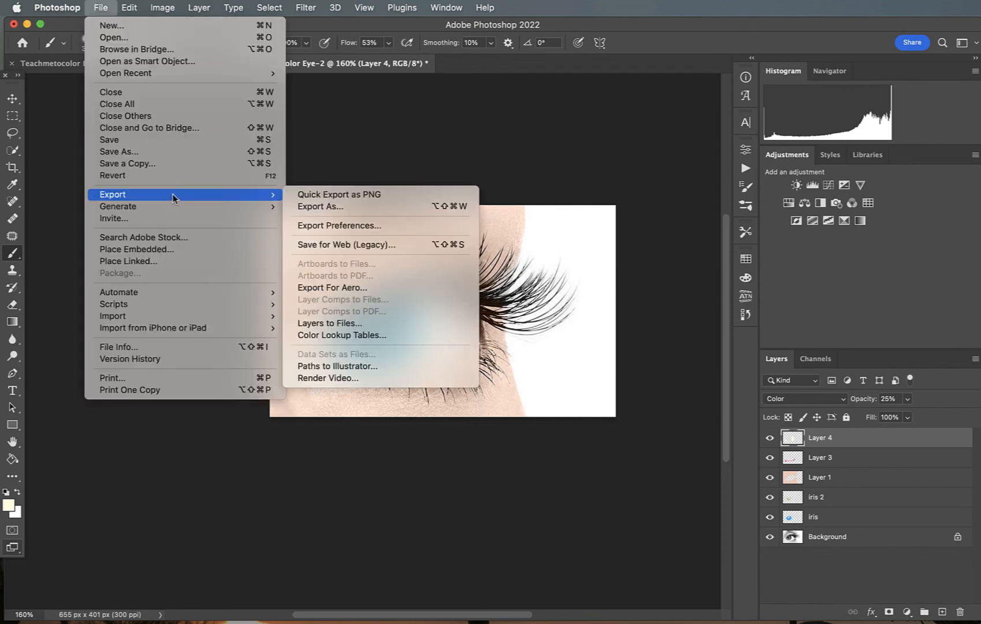
pyautogui.click(353, 206)
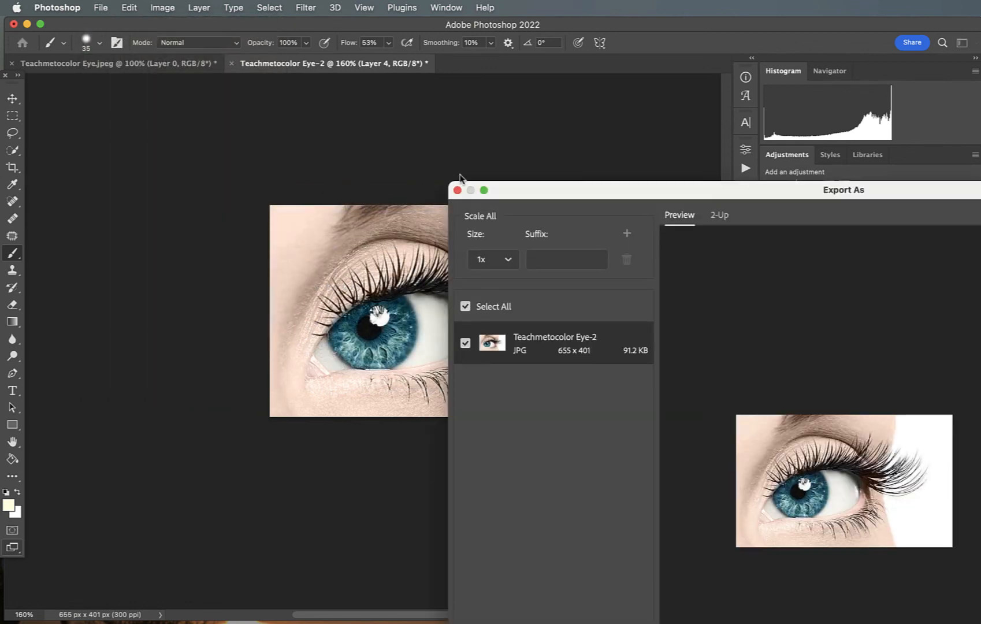
pyautogui.moveTo(672, 192); pyautogui.dragTo(288, 68)
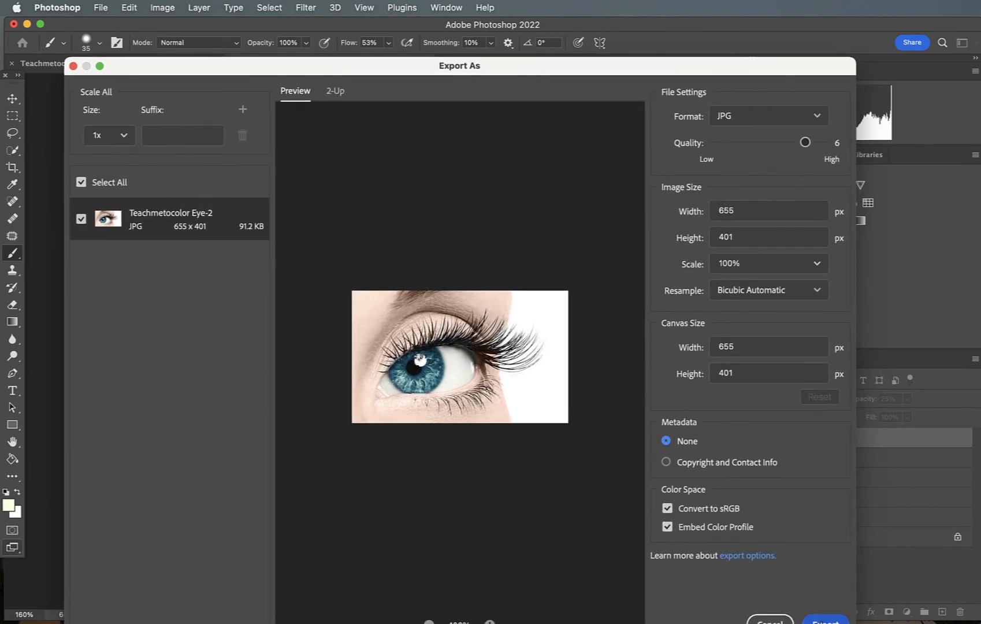
pyautogui.moveTo(660, 66); pyautogui.dragTo(656, 35)
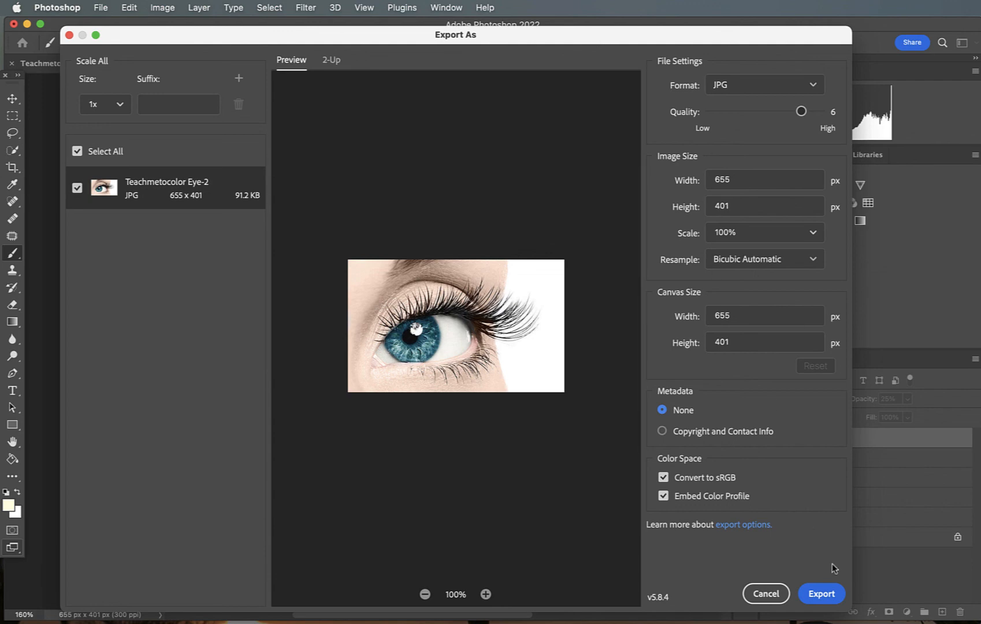
pyautogui.click(777, 596)
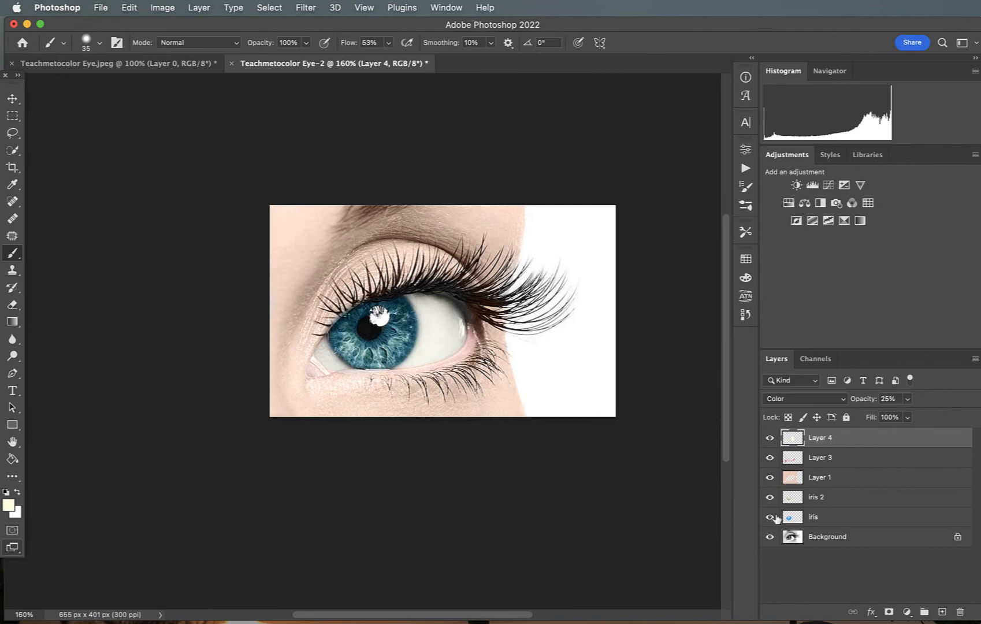